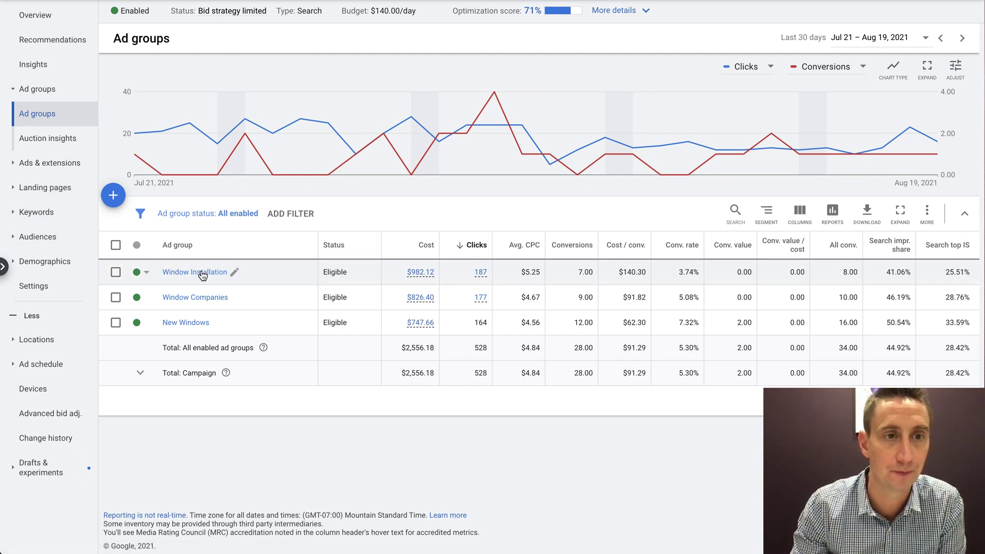
- Add the exact-match negative keyword [window] to the PC I Windows I Non-Geo I Broad campaign
click(42, 213)
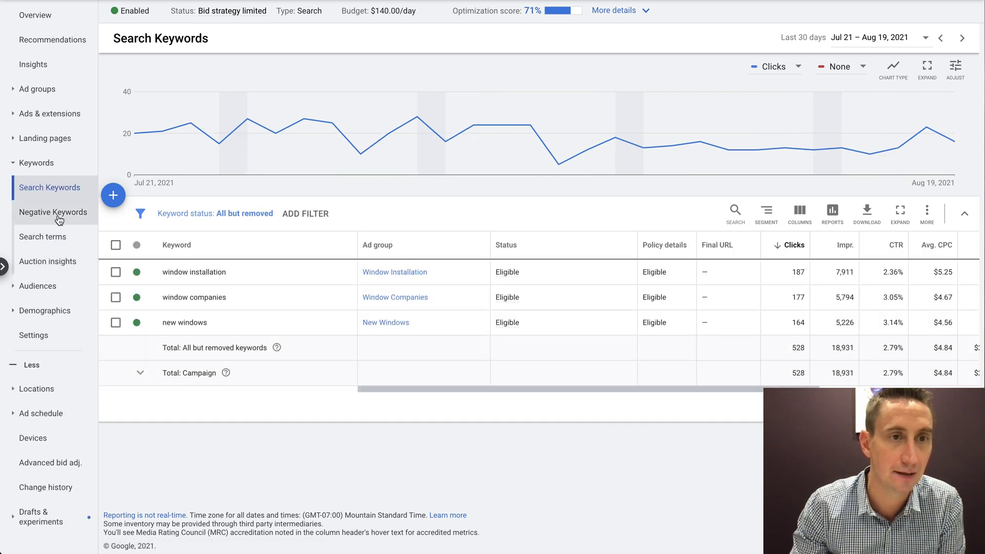
click(60, 220)
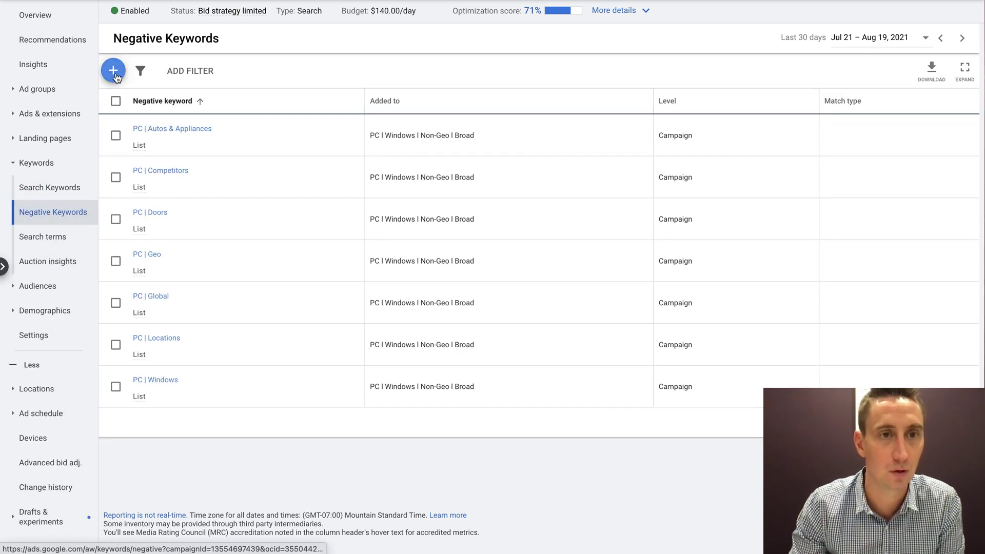
click(116, 75)
click(178, 244)
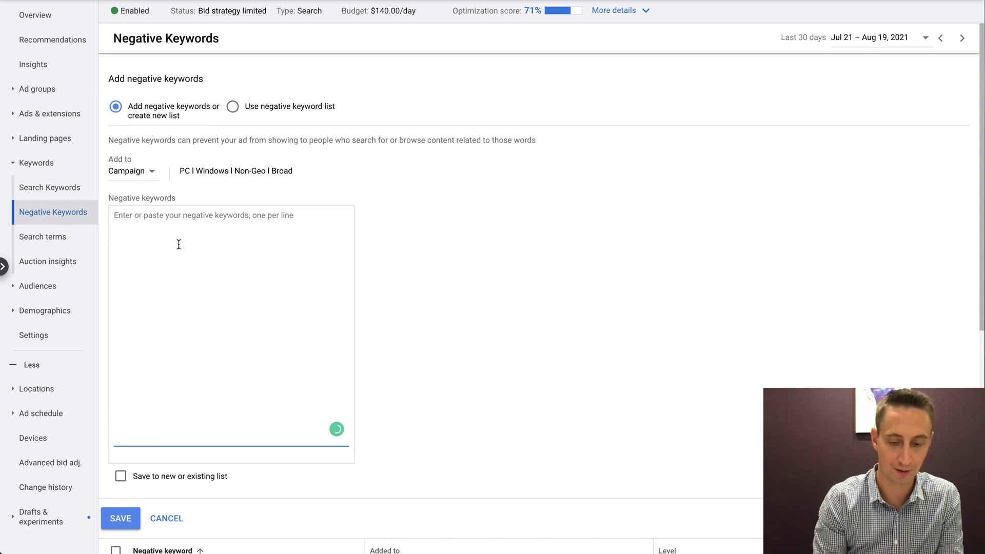
text([window)
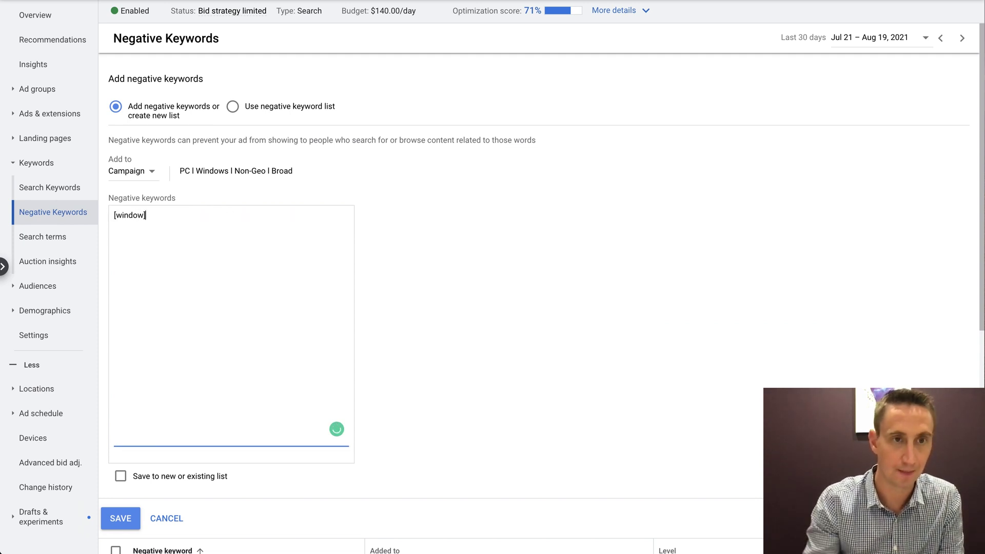
click(126, 521)
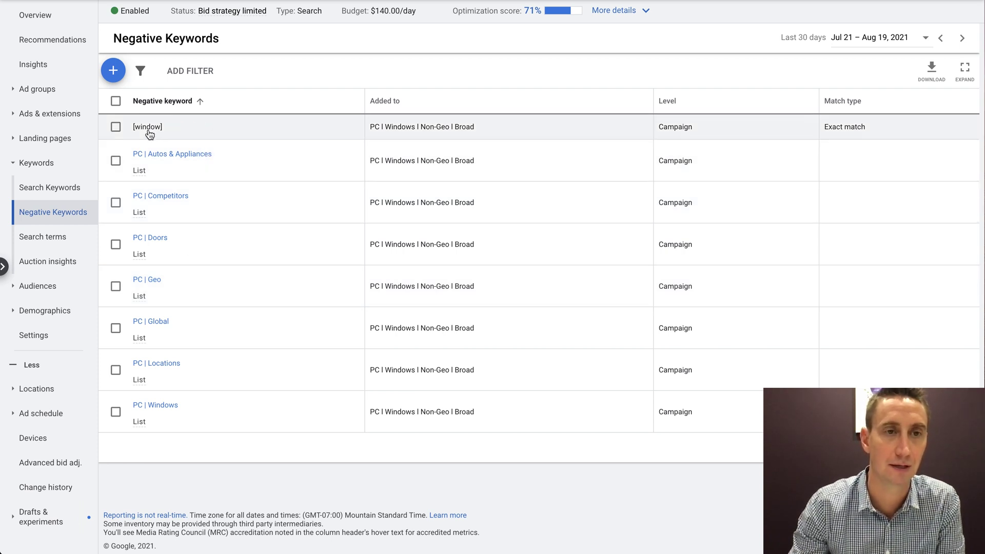
mouse_move(149, 129)
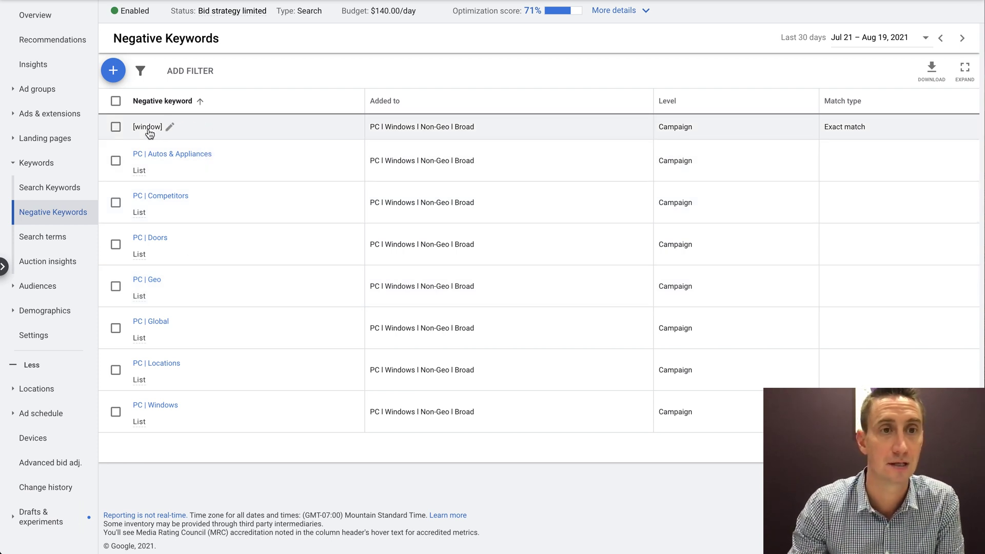
- Remove the [window] negative keyword from the campaign using the Edit menu
click(116, 127)
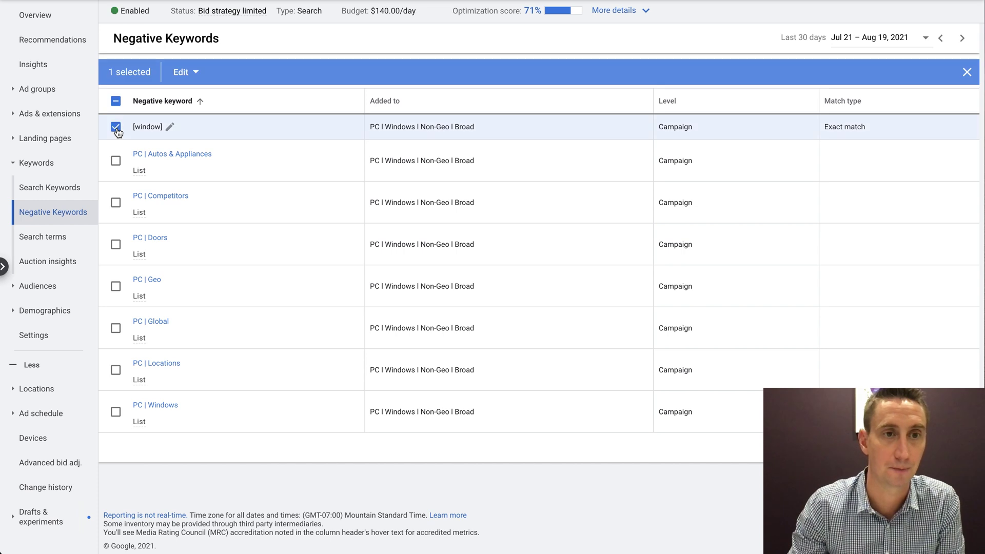
click(185, 71)
click(185, 101)
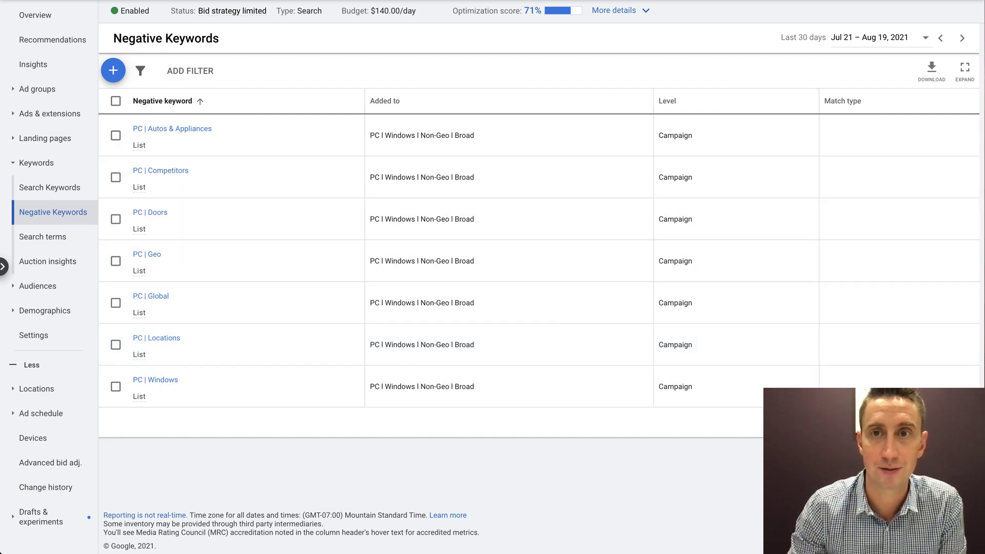
- Go to Negative keyword lists in the Tools & settings Shared library
click(699, 4)
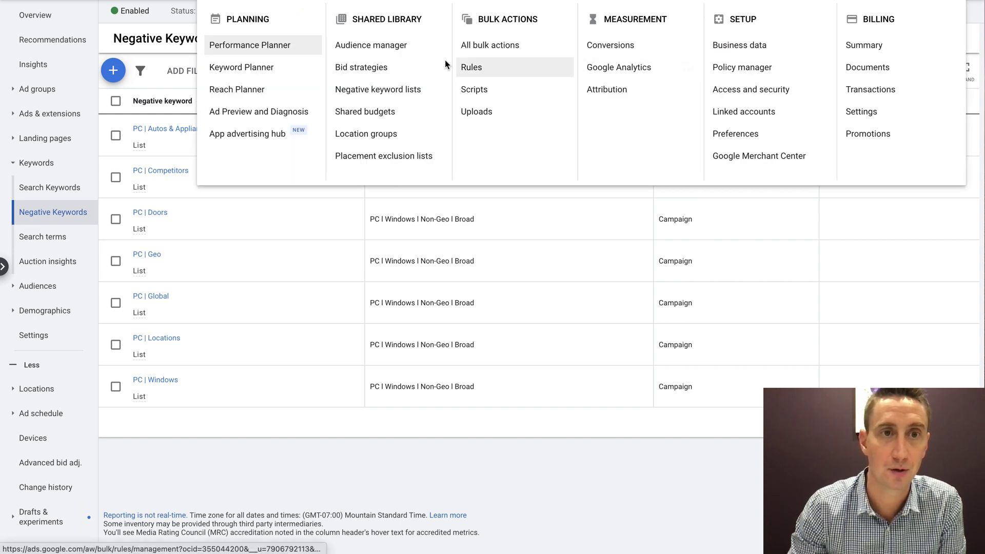
click(377, 92)
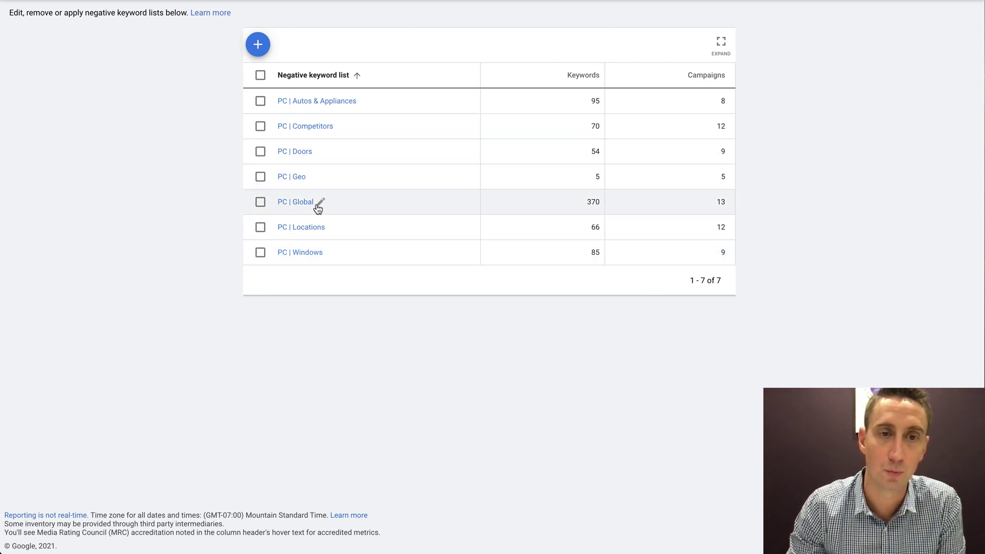
mouse_move(298, 204)
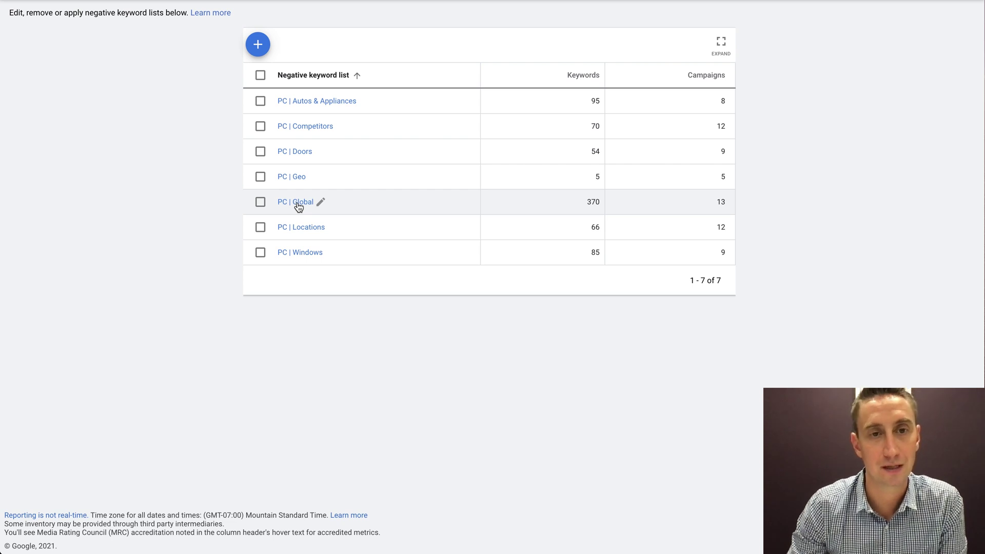
- Open the PC | Global negative keyword list to review its keywords
click(298, 203)
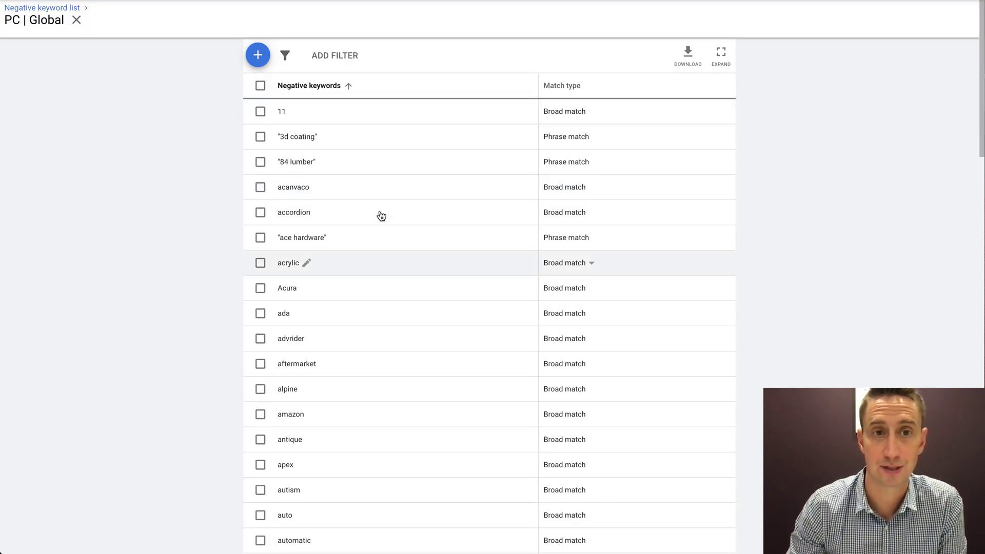
scroll(343, 145, down, 1)
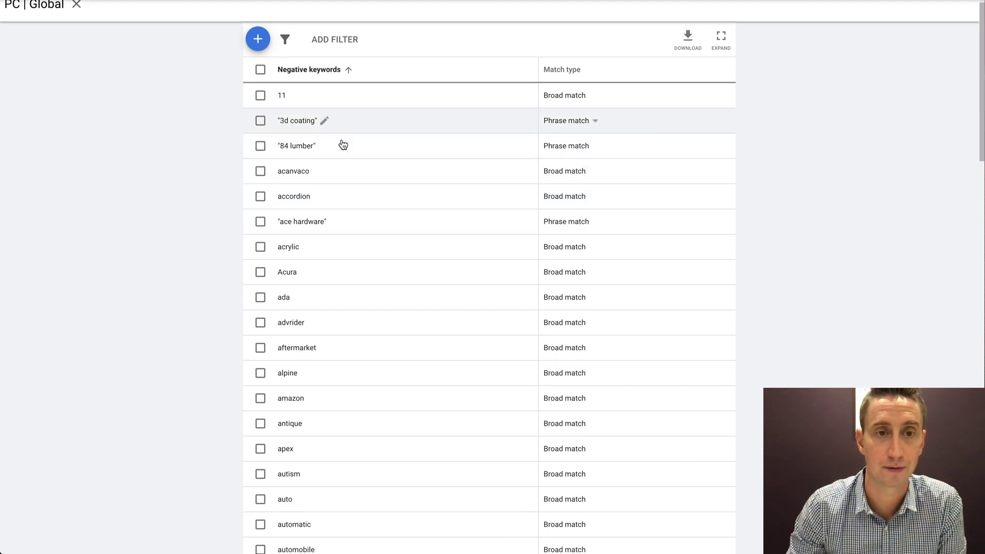
scroll(343, 145, down, 3)
scroll(342, 145, down, 1)
scroll(340, 143, down, 2)
scroll(339, 146, down, 1)
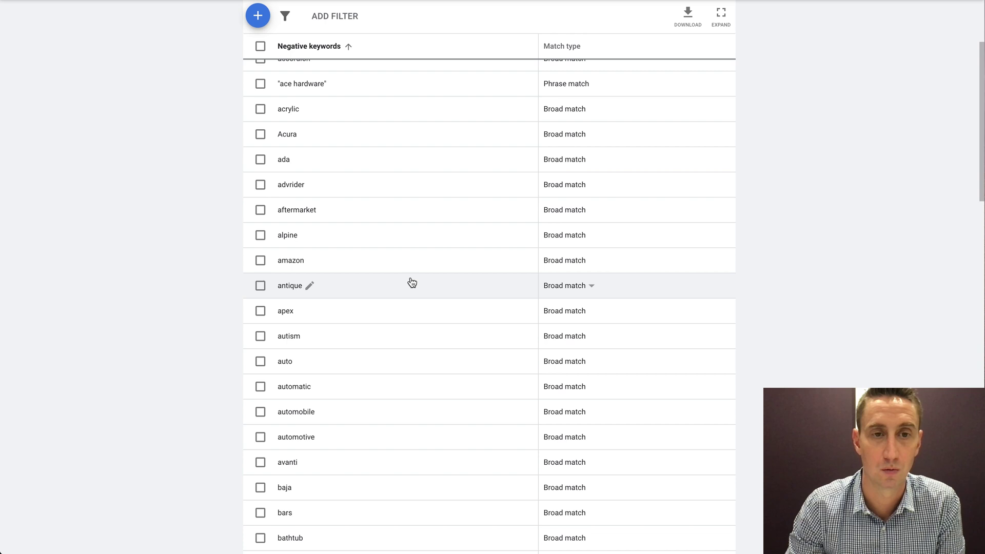
scroll(391, 267, down, 2)
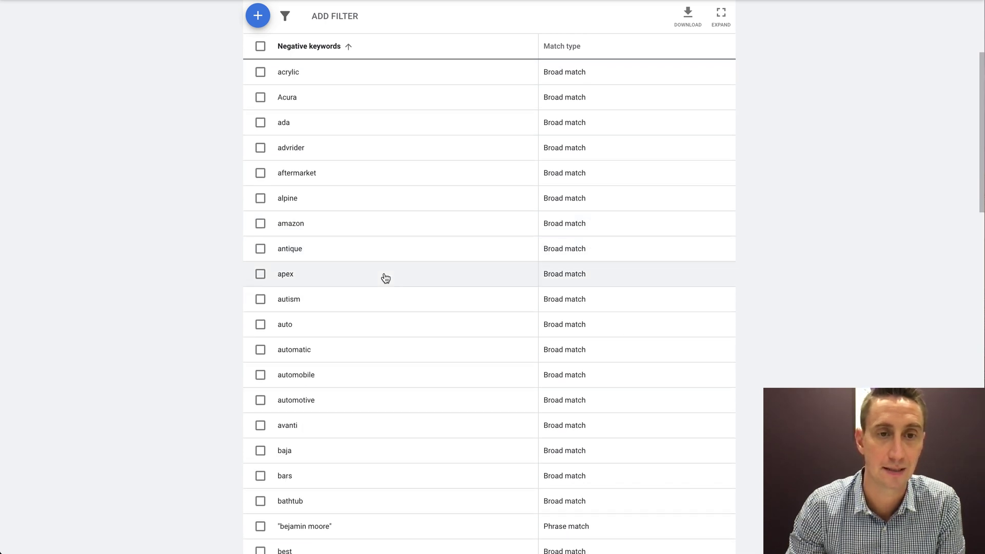
scroll(381, 301, down, 1)
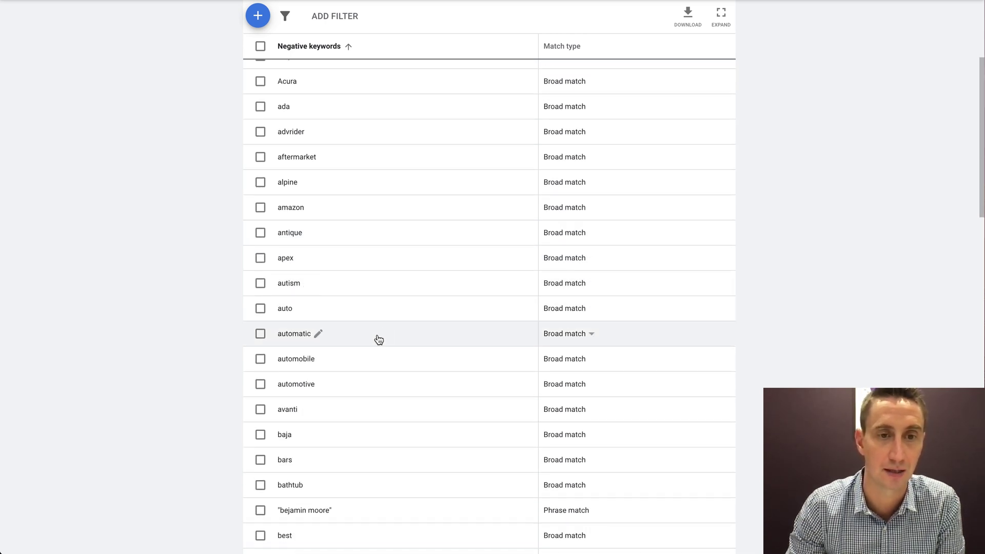
scroll(382, 345, down, 1)
scroll(385, 350, down, 1)
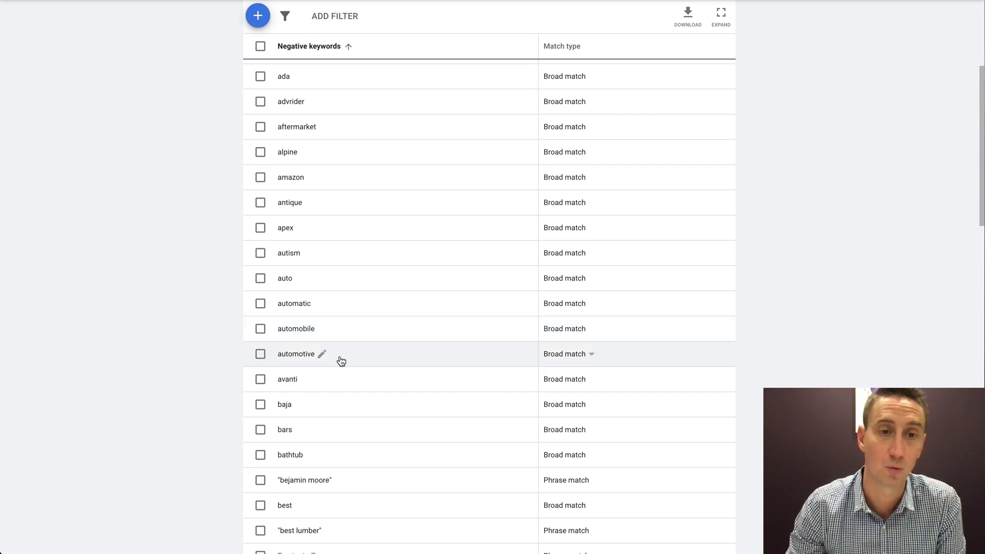
scroll(338, 362, down, 1)
scroll(345, 363, down, 1)
scroll(349, 370, down, 1)
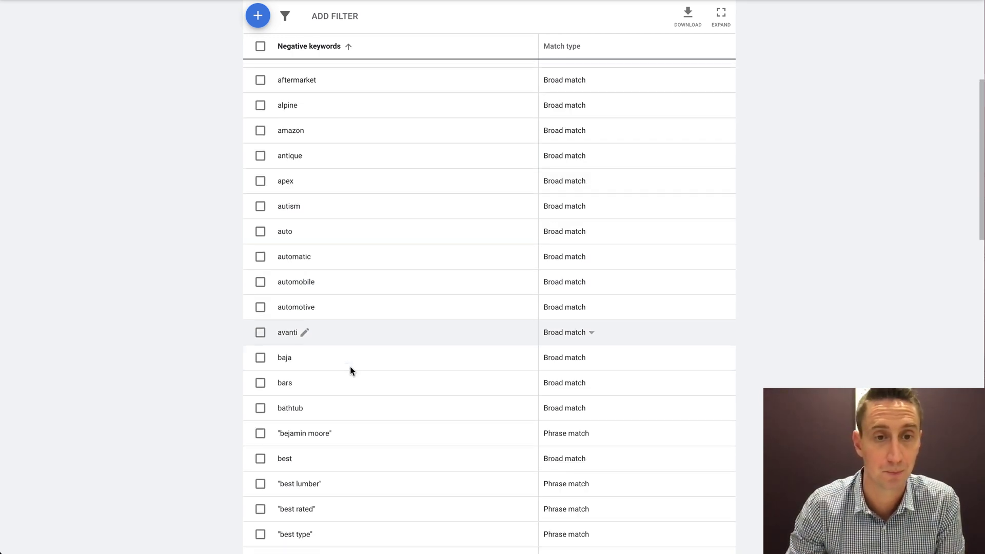
scroll(350, 368, down, 3)
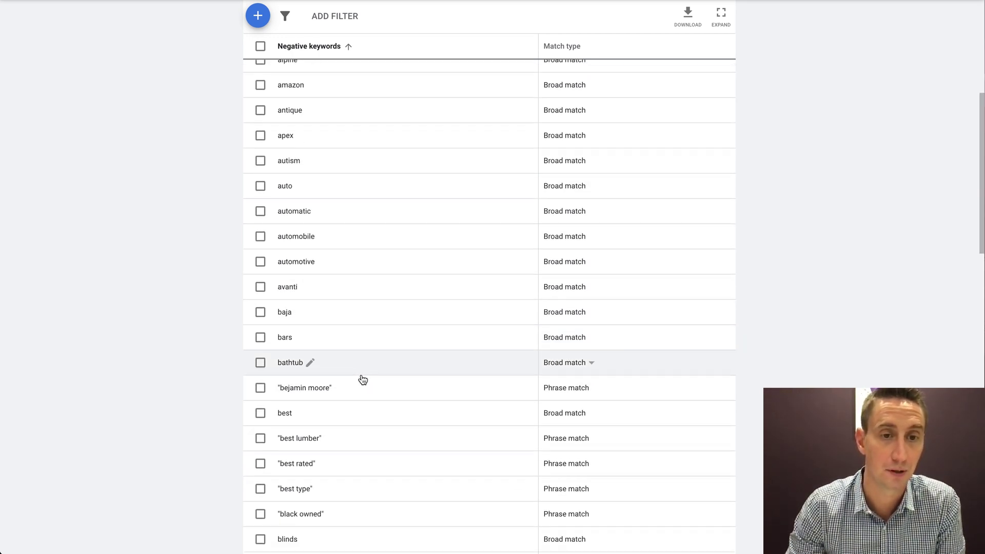
scroll(362, 380, down, 1)
scroll(361, 380, down, 1)
scroll(361, 380, down, 3)
scroll(363, 385, down, 2)
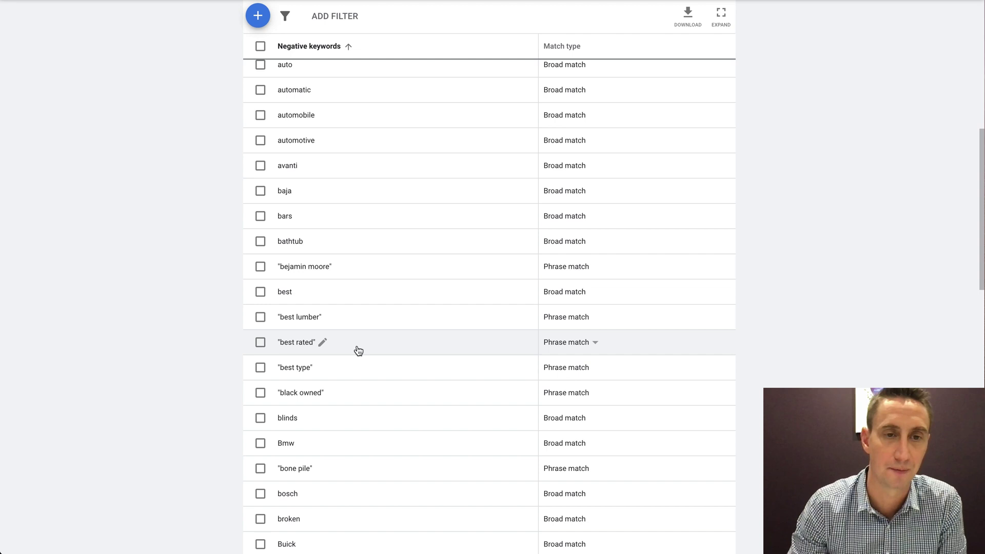
scroll(357, 350, down, 2)
scroll(358, 351, down, 1)
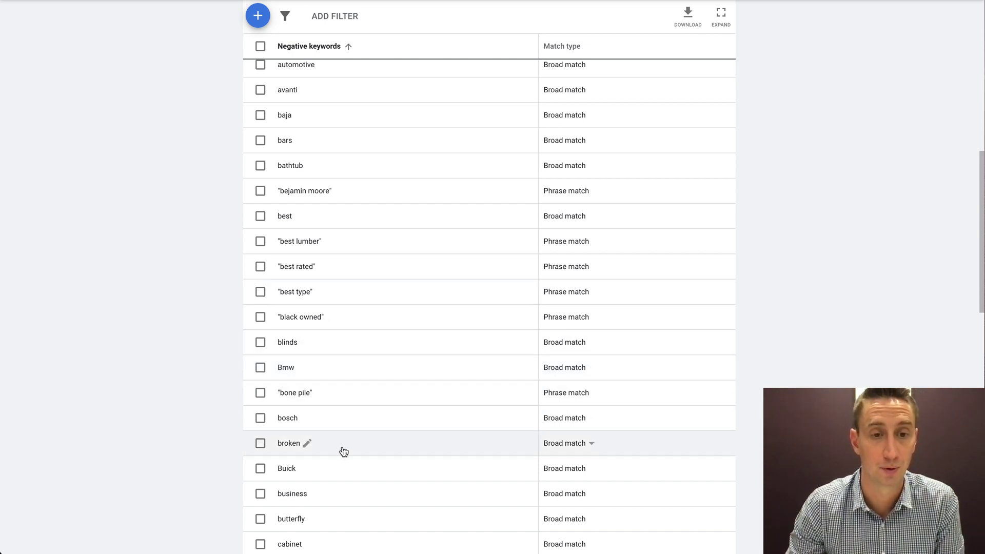
scroll(362, 330, up, 5)
scroll(368, 330, up, 5)
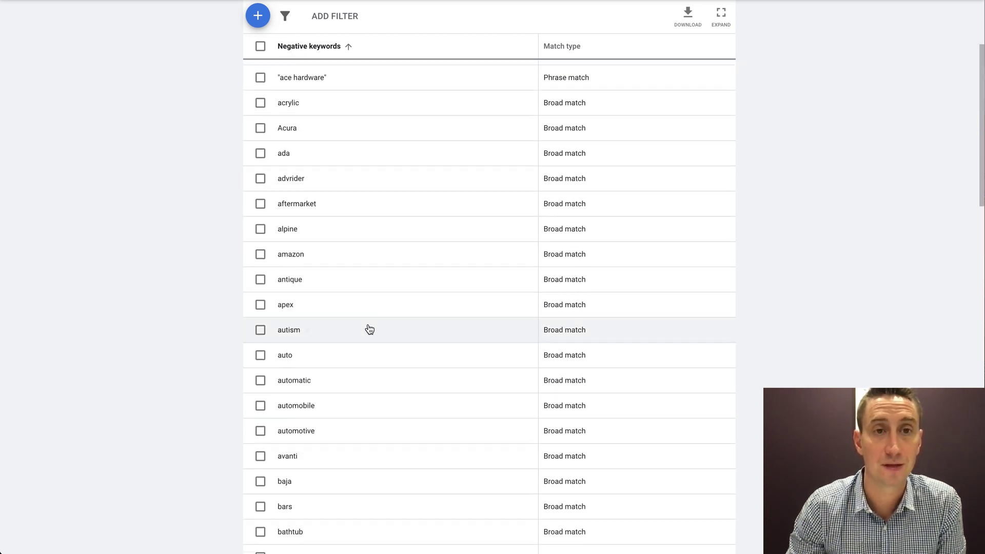
scroll(357, 148, up, 3)
scroll(356, 212, down, 10)
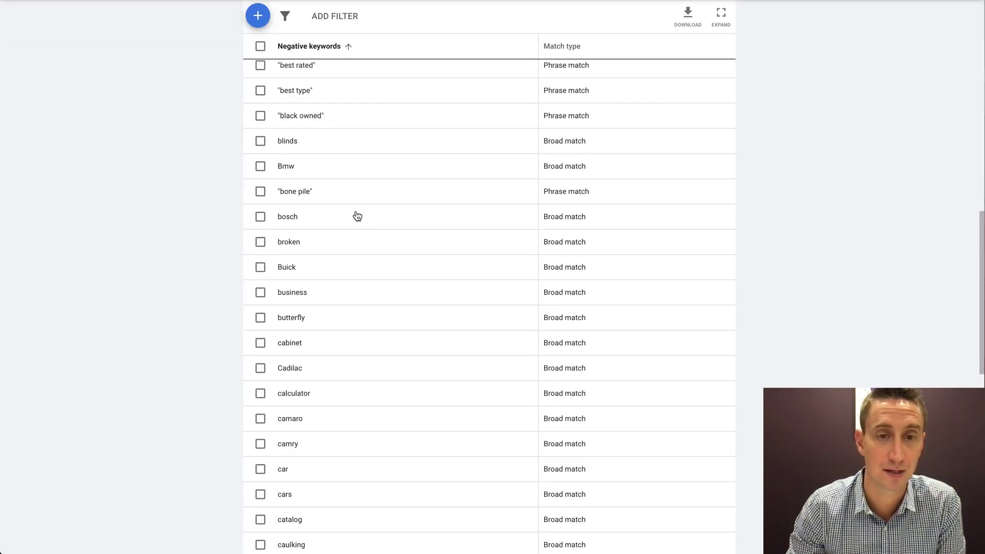
scroll(355, 216, down, 15)
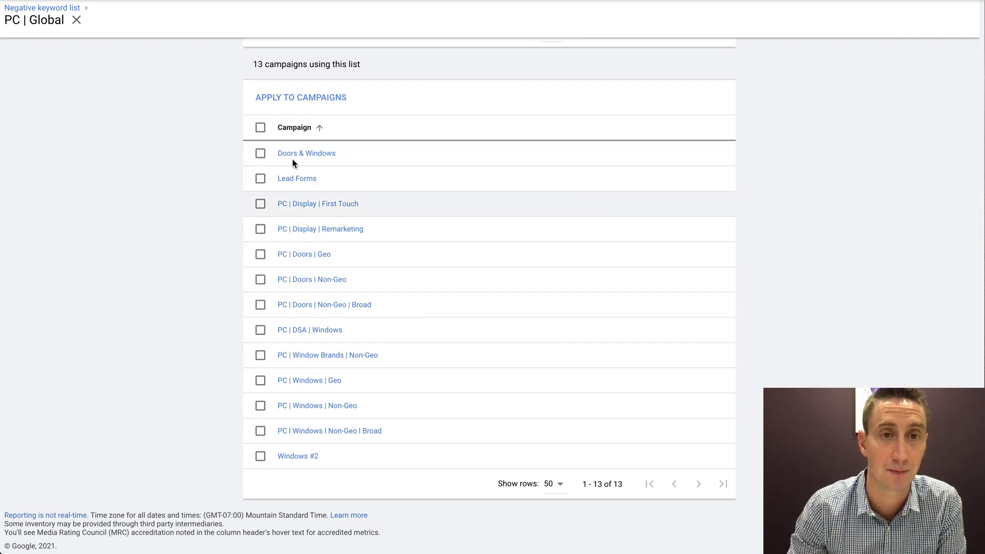
- Start applying PC | Global to more campaigns, then cancel without adding any
click(285, 99)
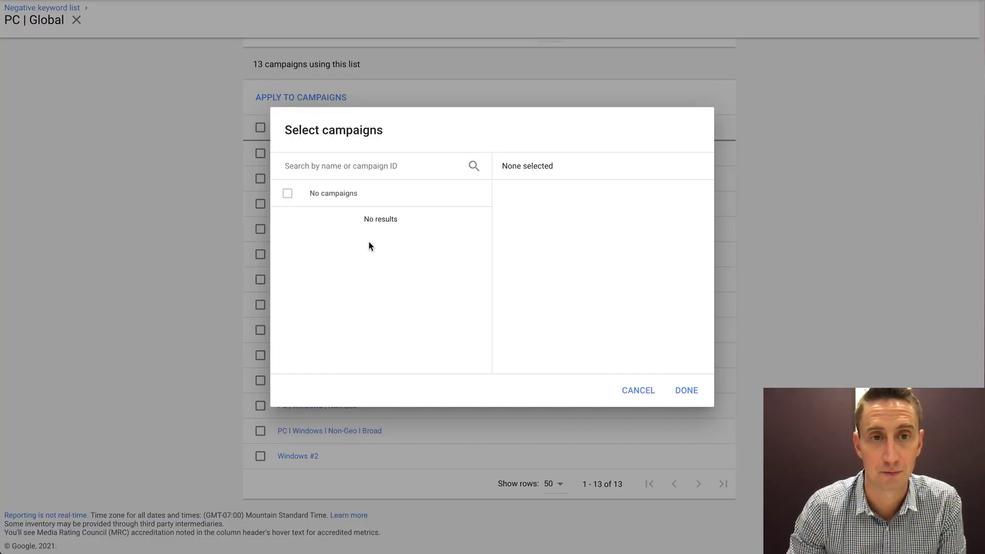
click(632, 391)
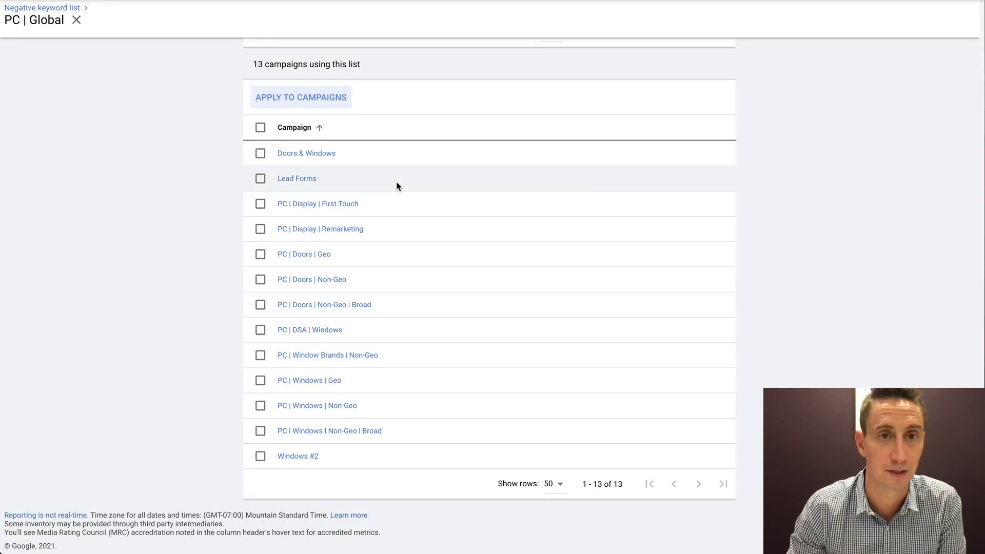
click(76, 19)
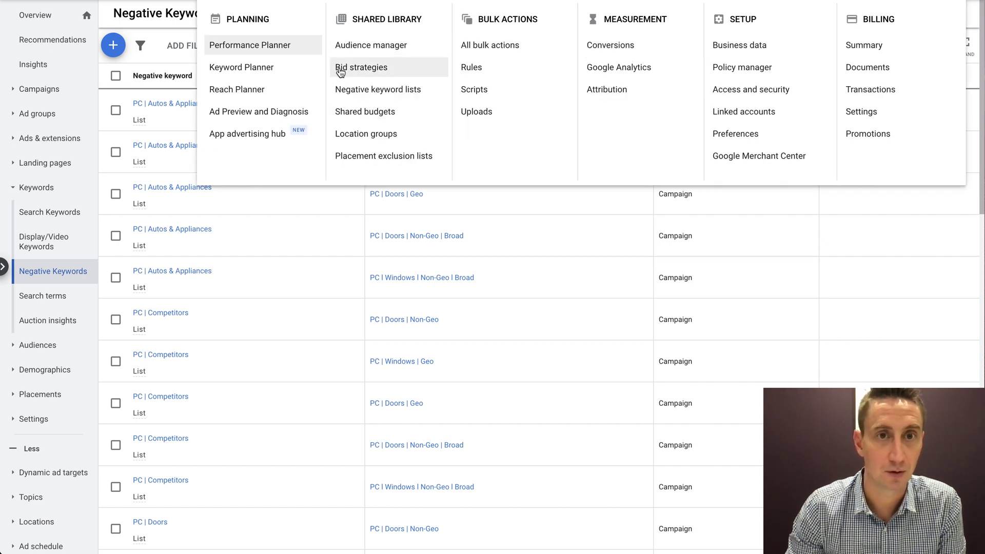
click(350, 91)
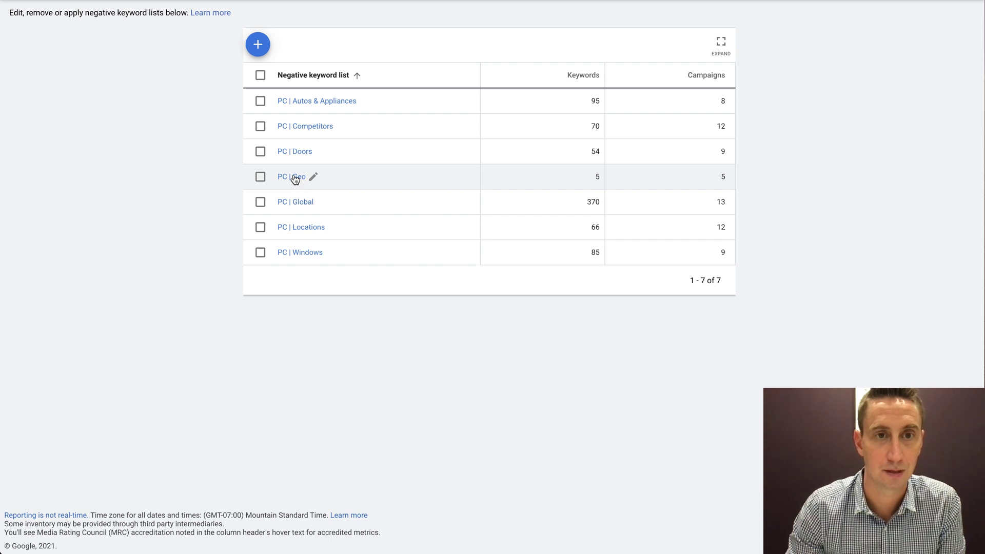
click(288, 152)
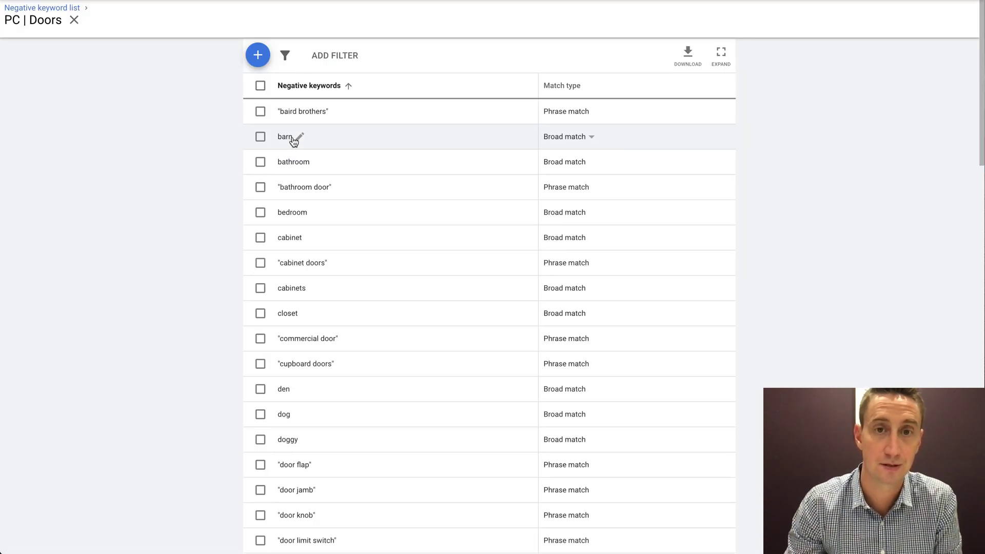
scroll(364, 151, down, 10)
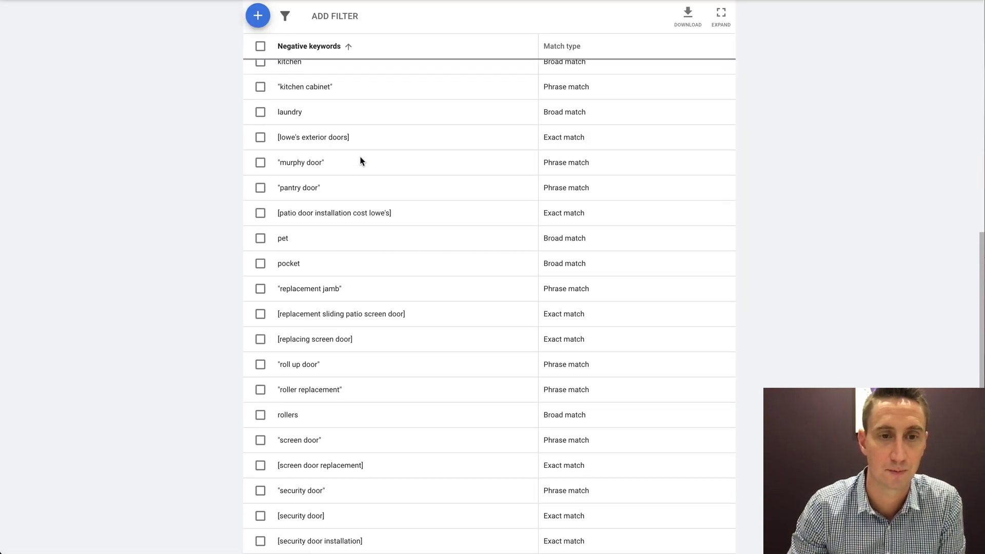
scroll(361, 160, down, 5)
click(326, 199)
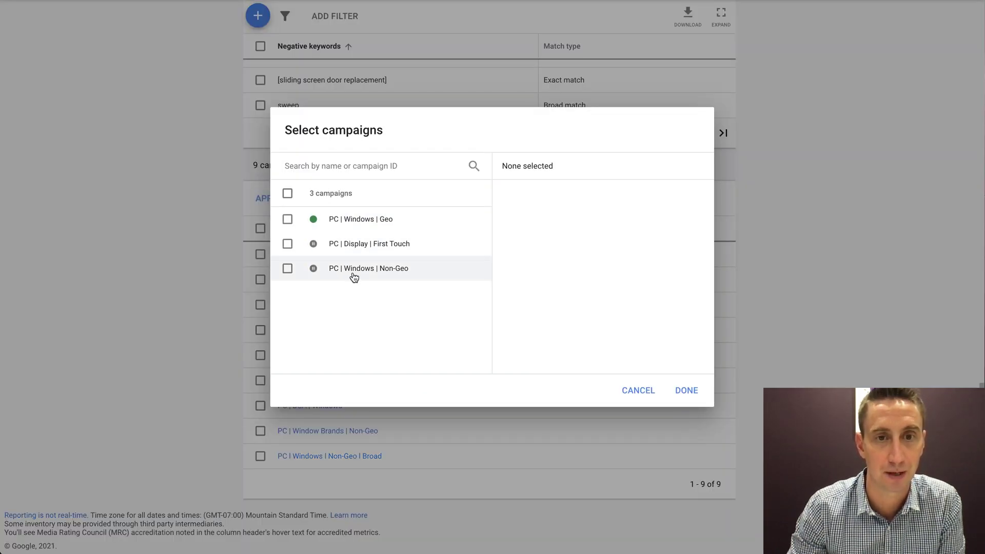
click(638, 390)
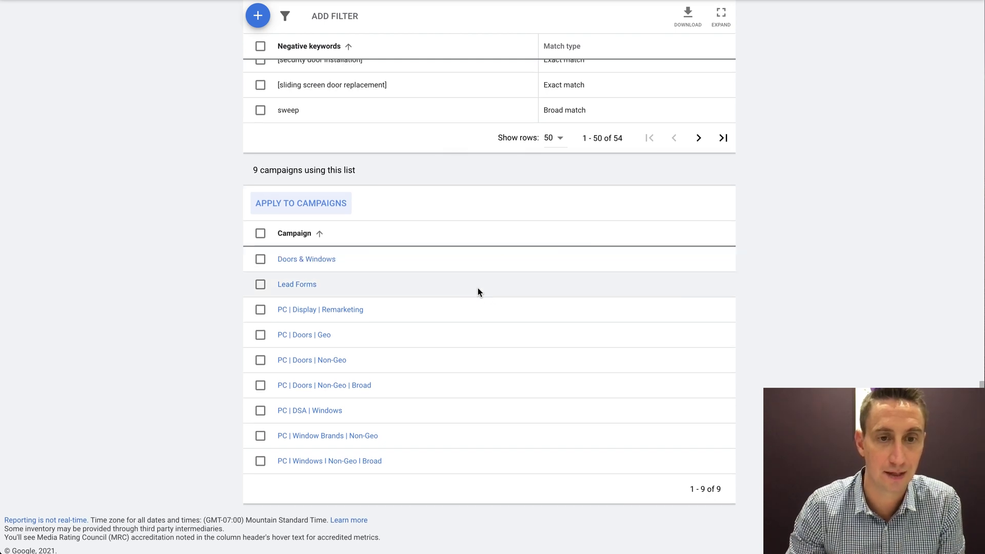
scroll(478, 292, up, 1)
scroll(473, 291, up, 2)
scroll(473, 291, up, 2)
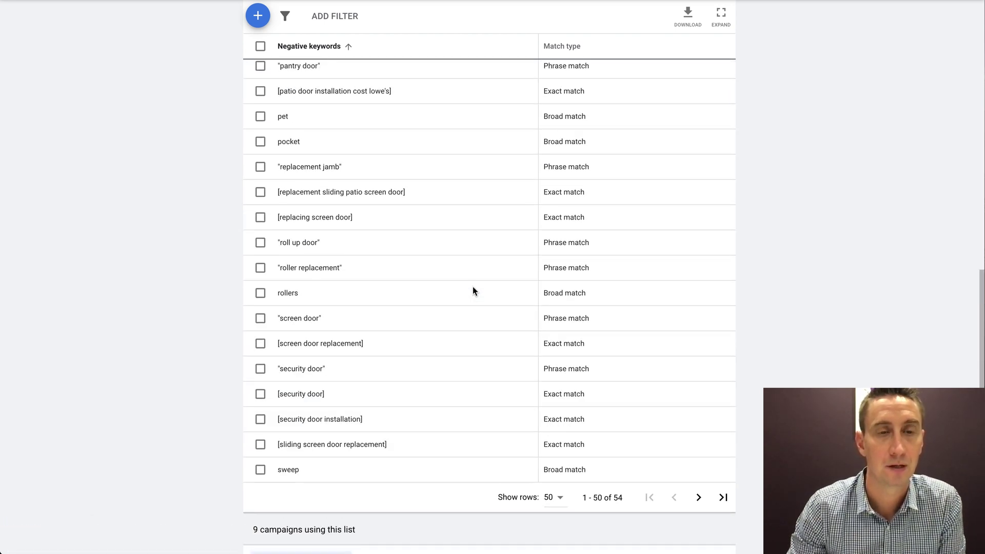
scroll(517, 251, up, 2)
scroll(480, 152, up, 2)
scroll(426, 186, up, 3)
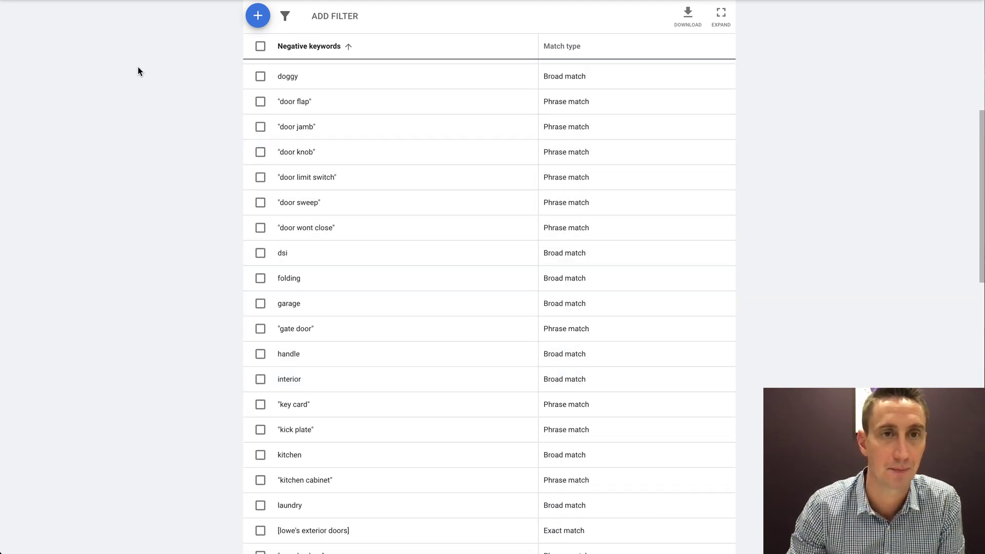
scroll(346, 147, down, 1)
scroll(347, 150, down, 6)
scroll(349, 149, down, 1)
scroll(356, 153, down, 3)
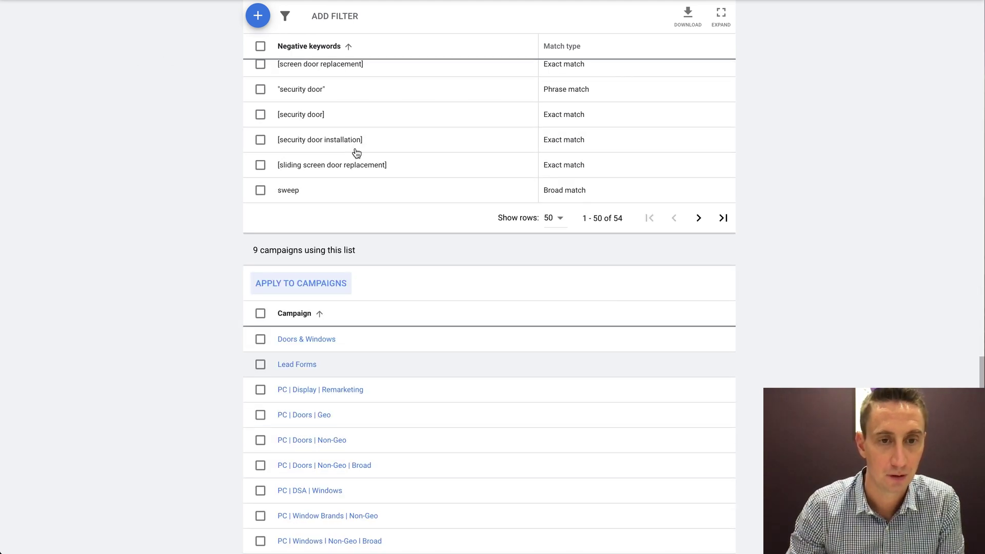
scroll(357, 153, down, 1)
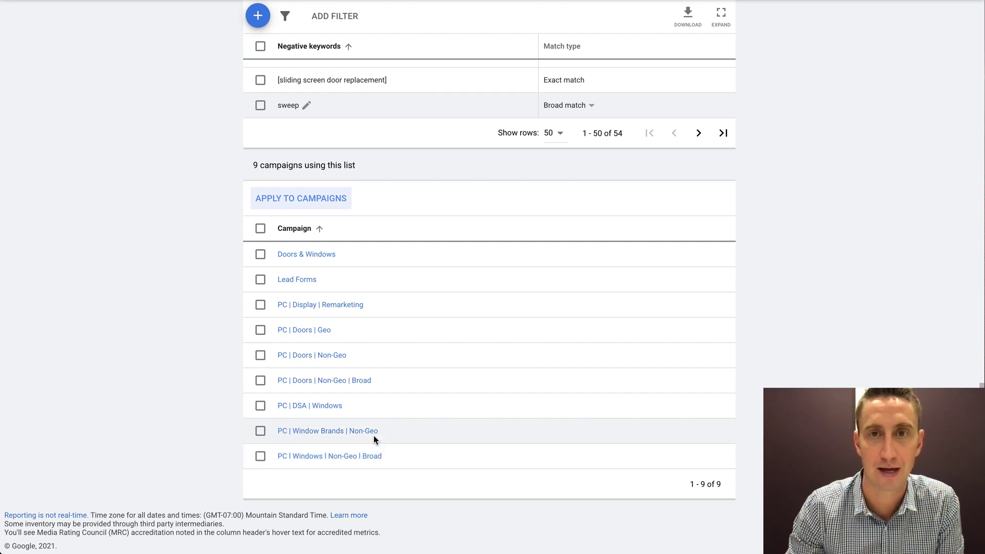
scroll(407, 319, up, 5)
scroll(426, 299, up, 1)
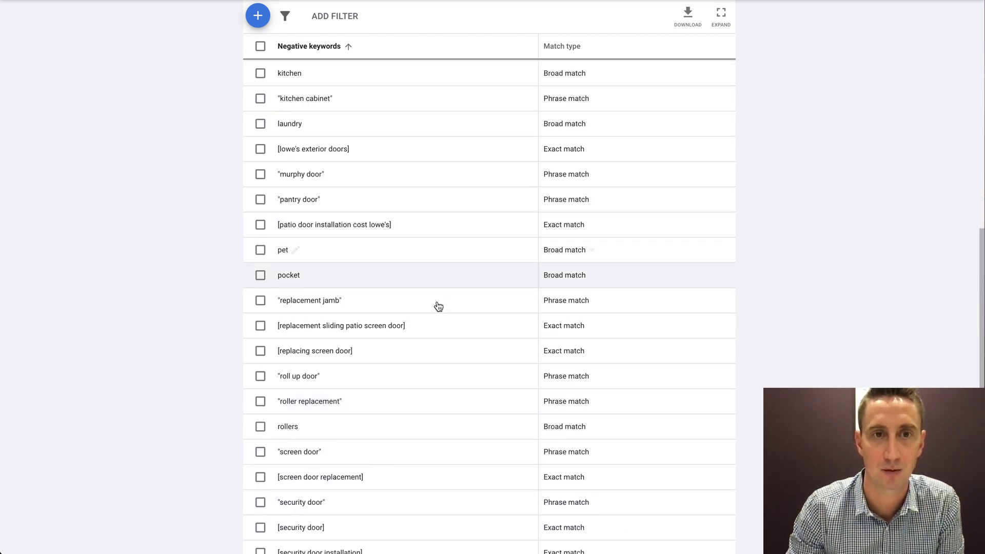
scroll(425, 298, down, 5)
scroll(426, 298, down, 2)
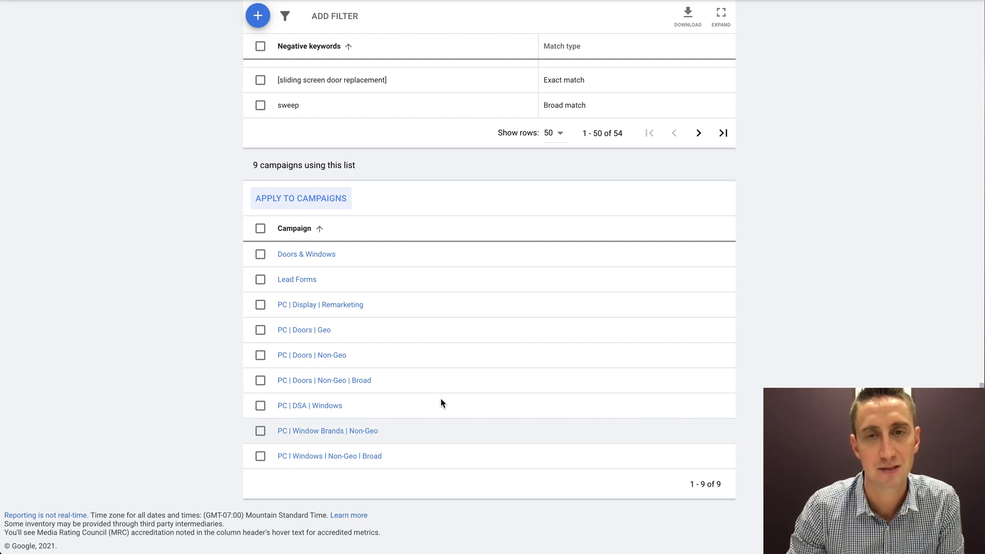
scroll(461, 362, up, 1)
scroll(461, 361, up, 1)
scroll(459, 361, up, 1)
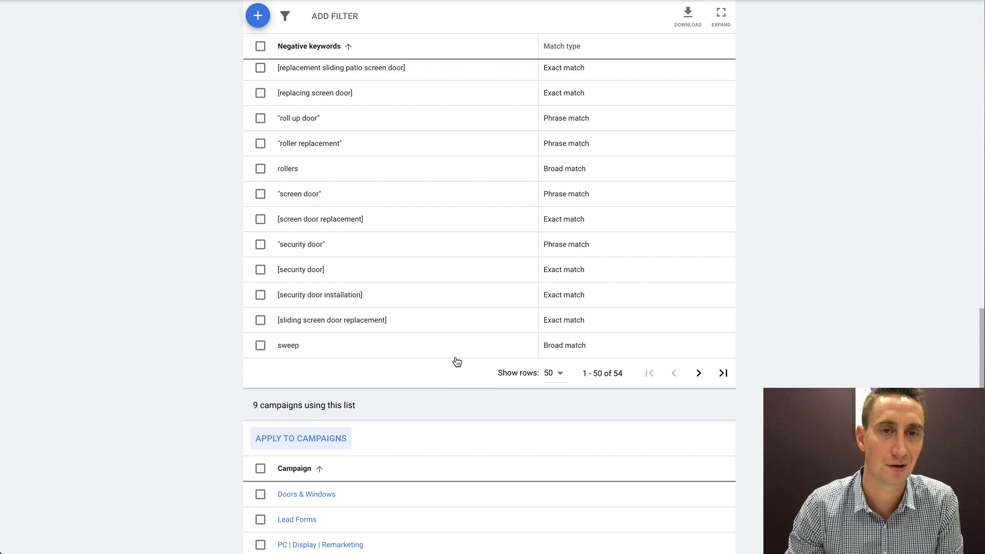
scroll(456, 362, up, 1)
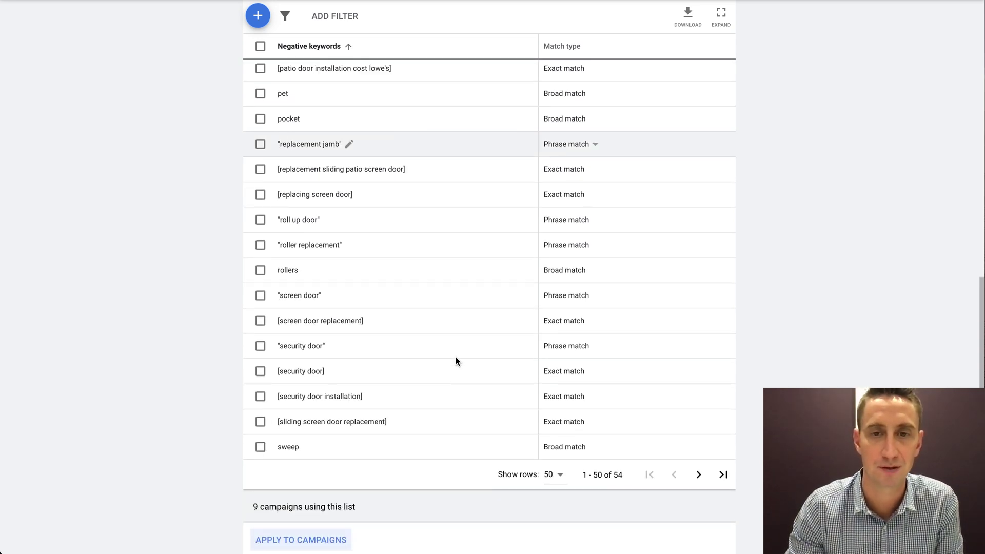
scroll(455, 362, up, 1)
scroll(455, 361, up, 3)
scroll(455, 366, up, 3)
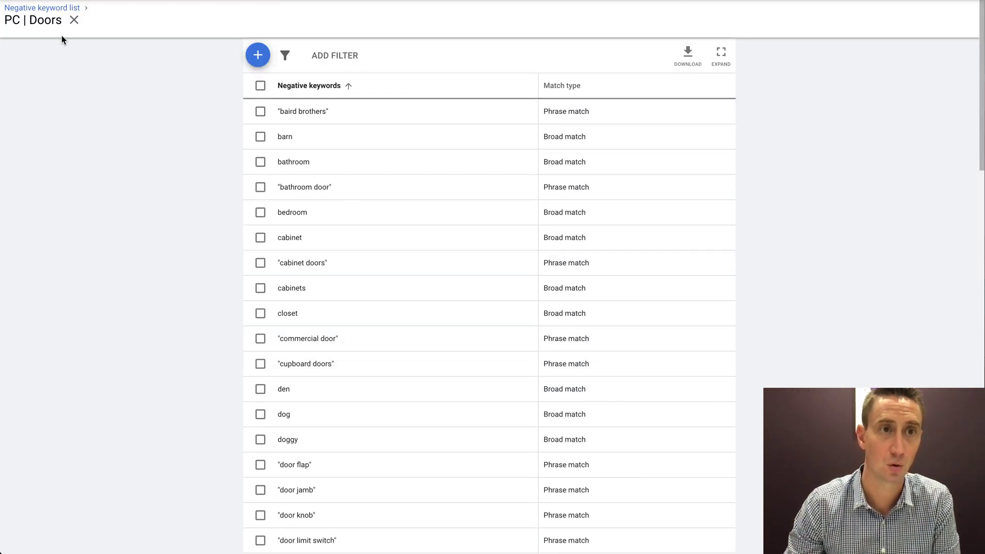
scroll(330, 202, down, 3)
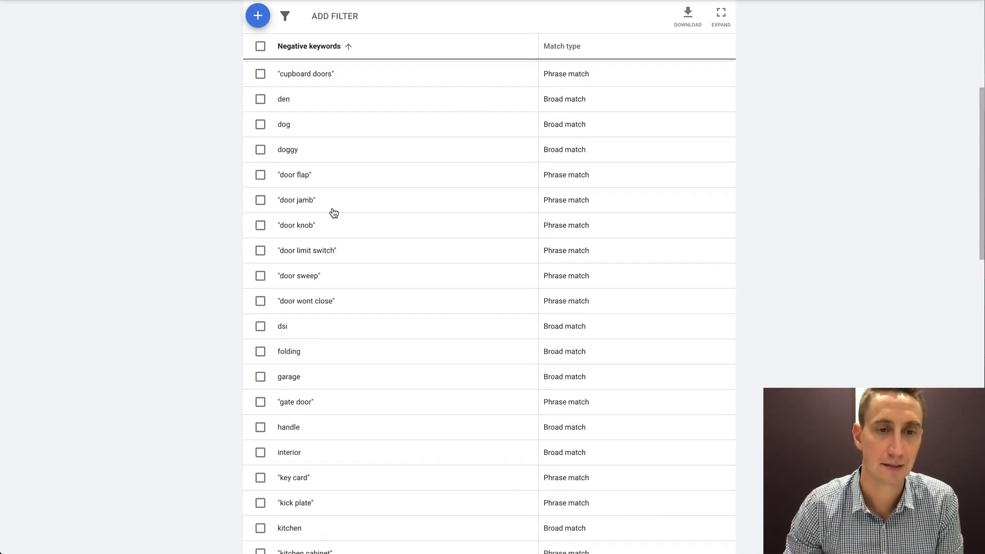
scroll(332, 211, down, 3)
scroll(335, 208, down, 10)
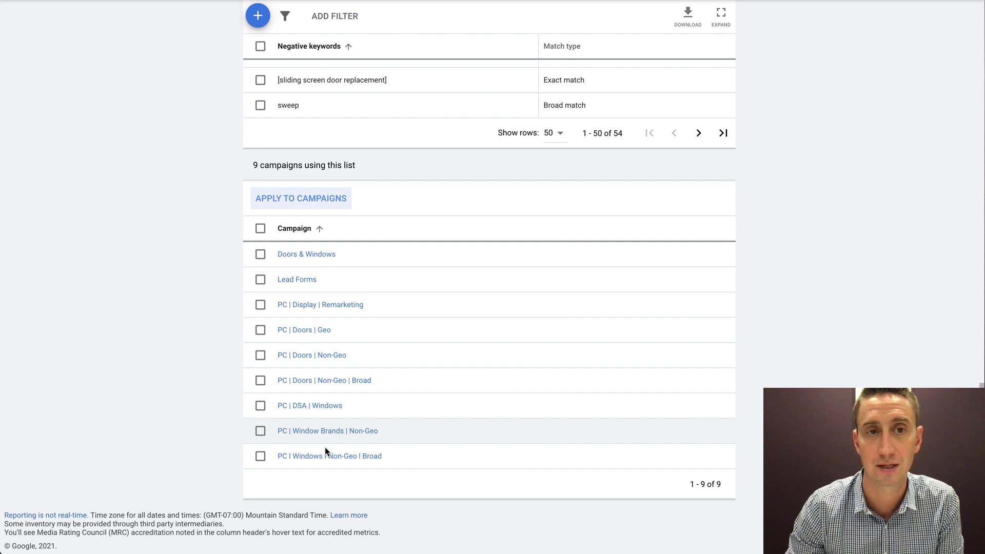
scroll(334, 319, up, 3)
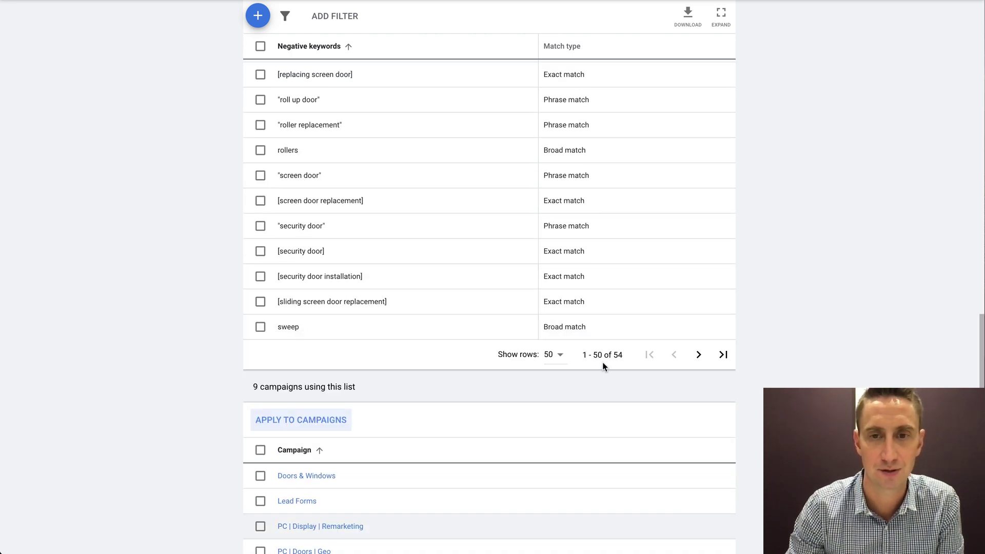
scroll(352, 288, up, 1)
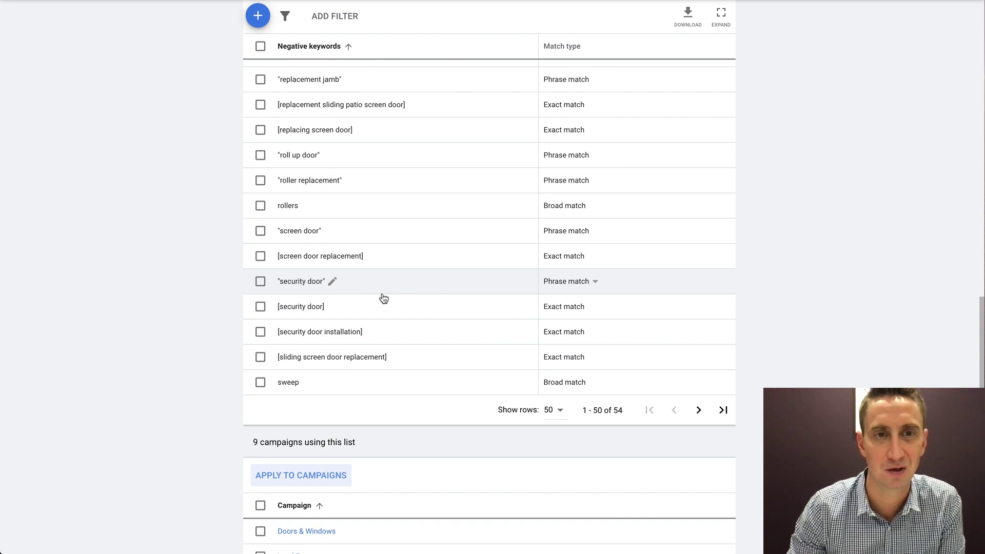
scroll(377, 369, down, 3)
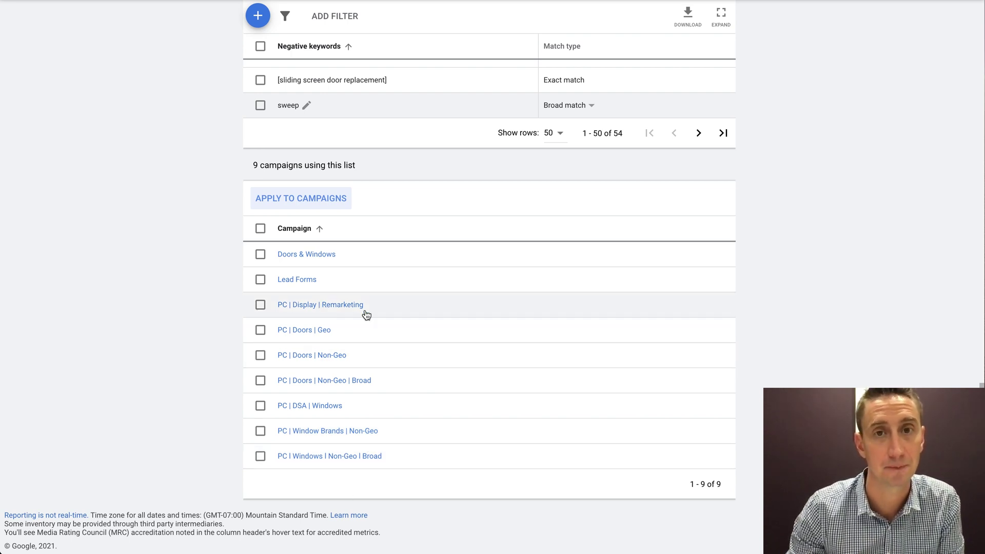
scroll(431, 275, up, 3)
scroll(431, 275, up, 3)
scroll(431, 278, up, 3)
scroll(431, 277, up, 5)
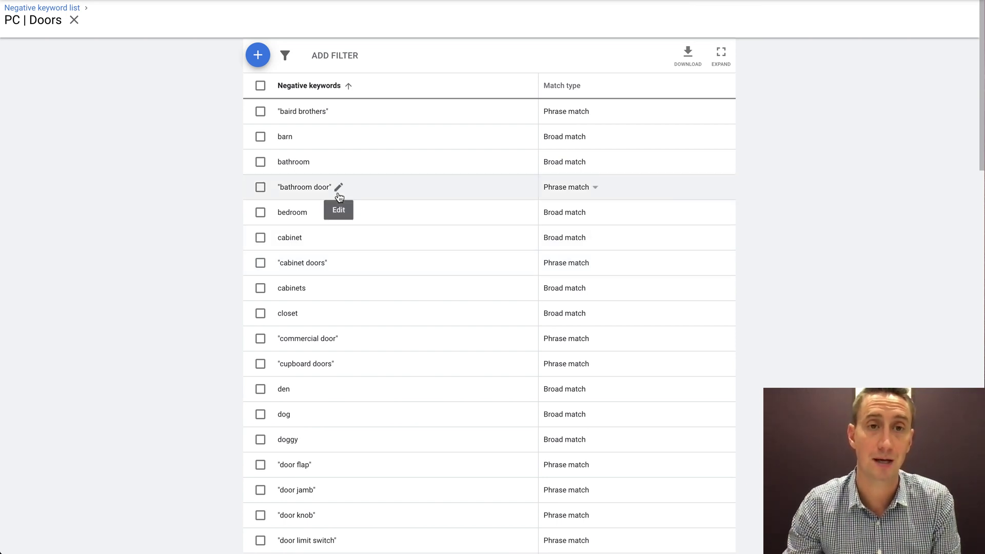
scroll(343, 197, down, 10)
scroll(347, 236, up, 2)
scroll(346, 235, down, 15)
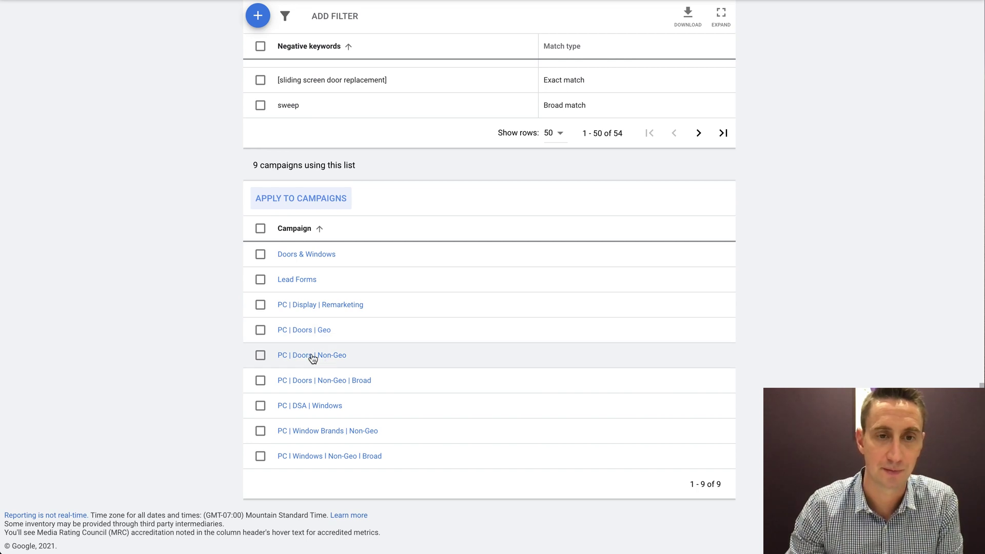
click(299, 204)
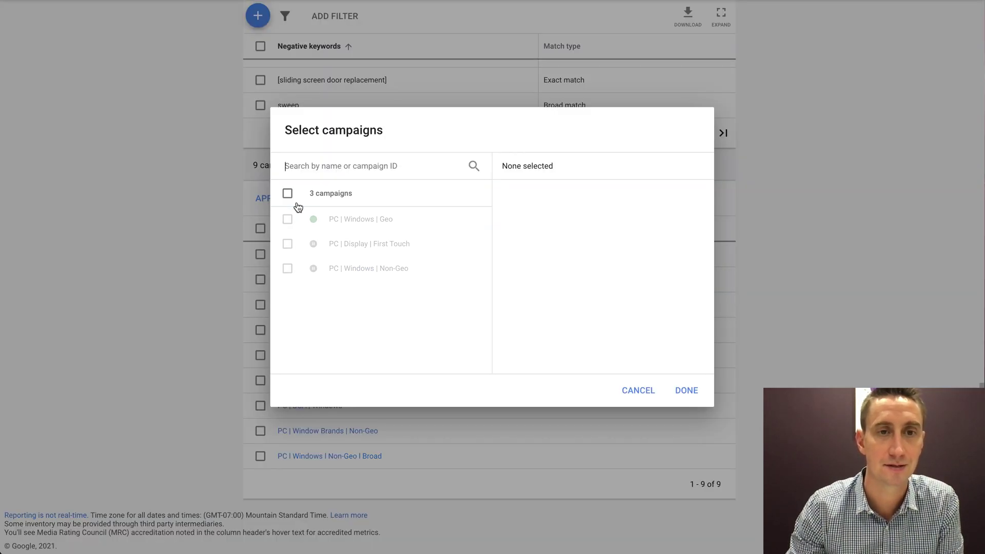
click(633, 391)
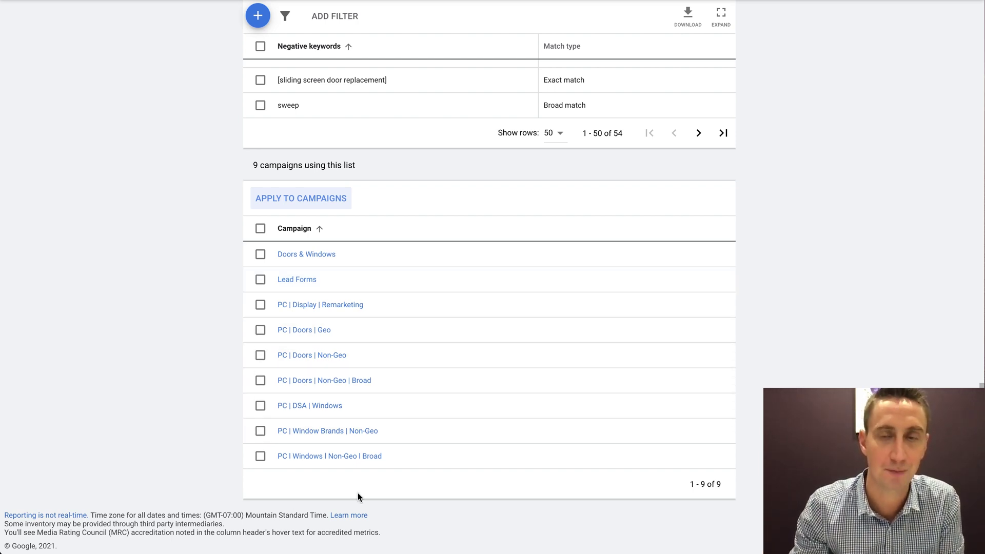
scroll(381, 308, up, 1)
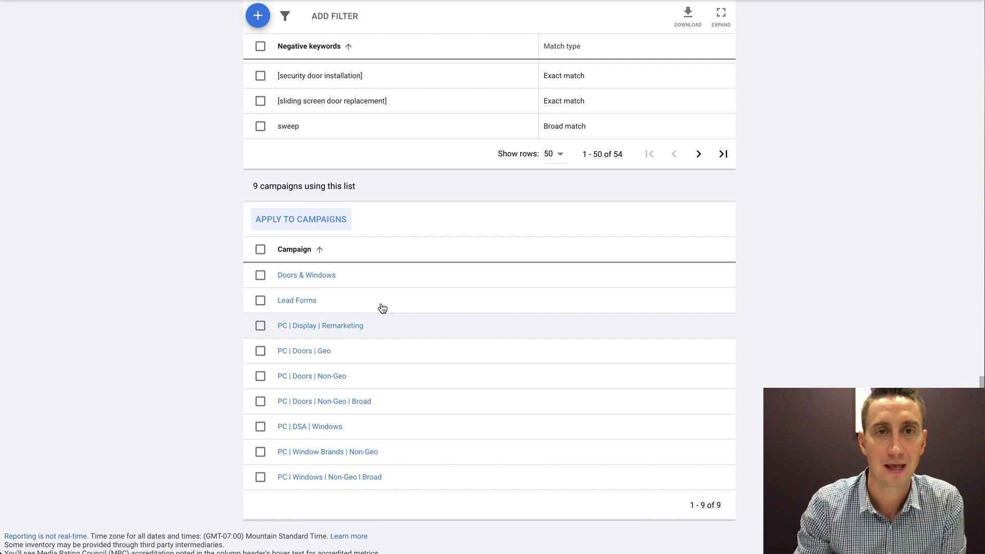
scroll(380, 308, up, 5)
scroll(380, 308, up, 3)
scroll(385, 318, up, 5)
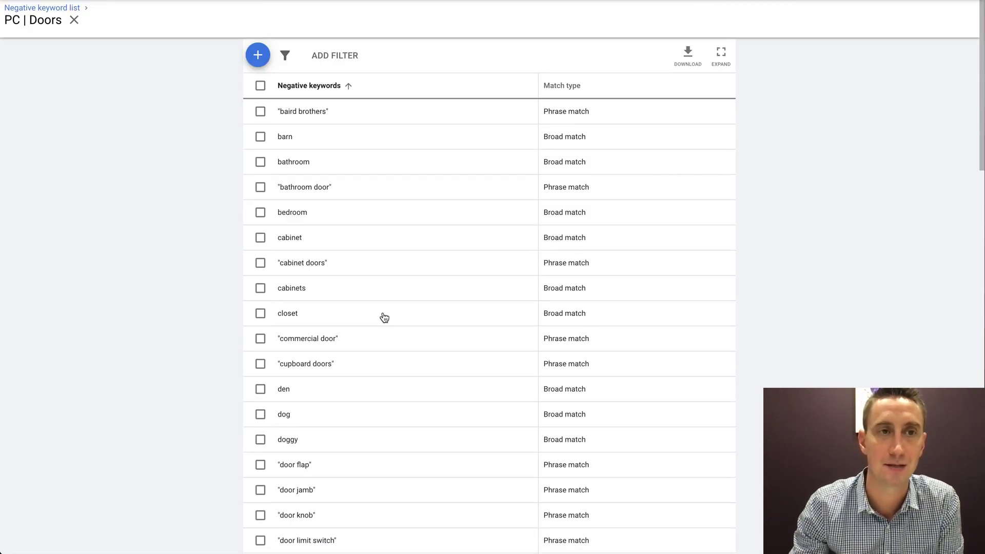
- Close the PC | Doors list and return to the Negative keyword lists page
click(73, 20)
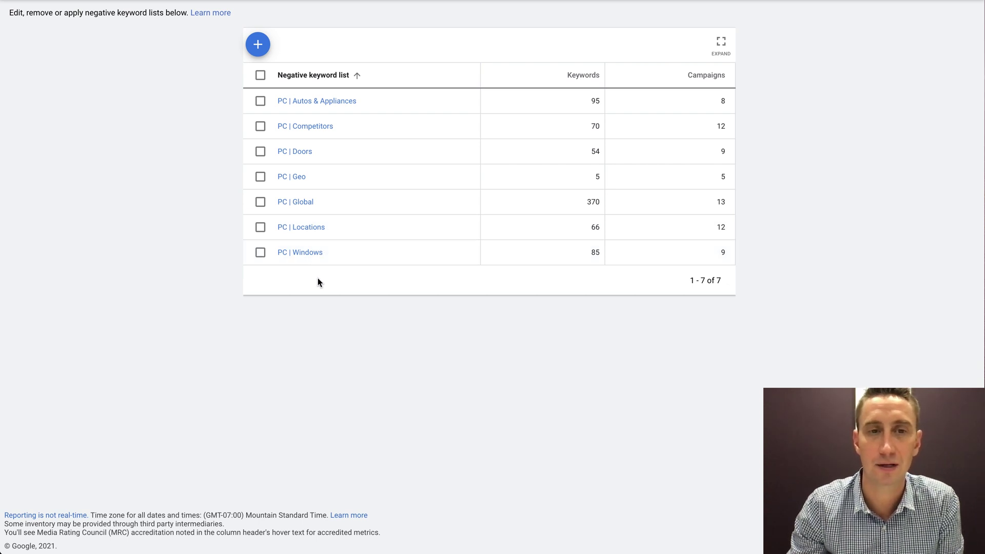
mouse_move(301, 227)
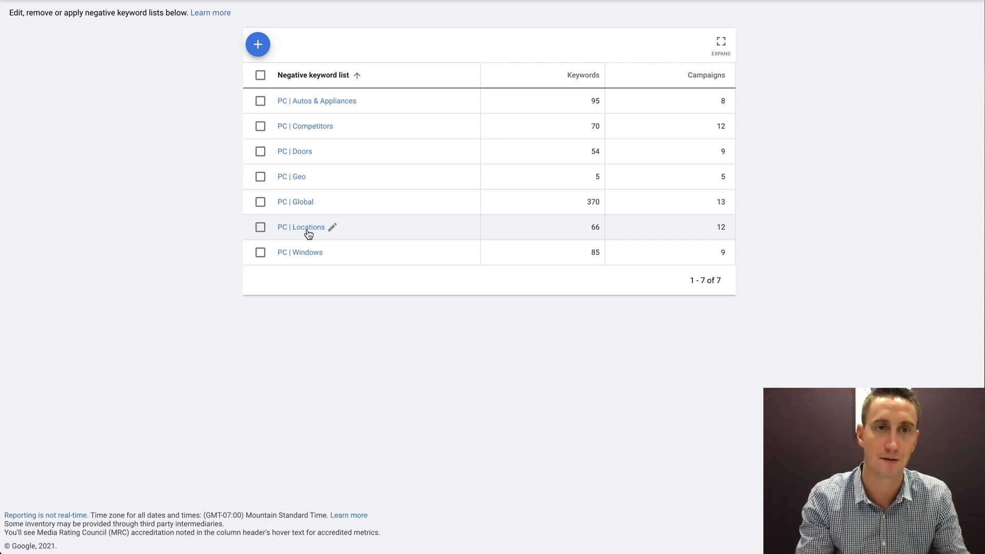
- Draft a 'PC | States' list with California, Texas and Oregon, then cancel it unsaved
click(257, 47)
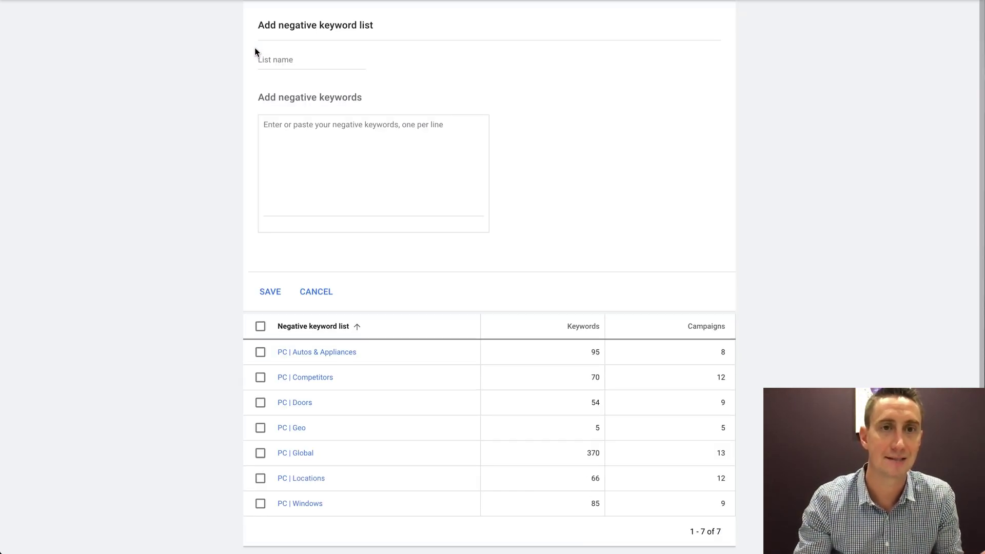
click(311, 59)
text(PC | States)
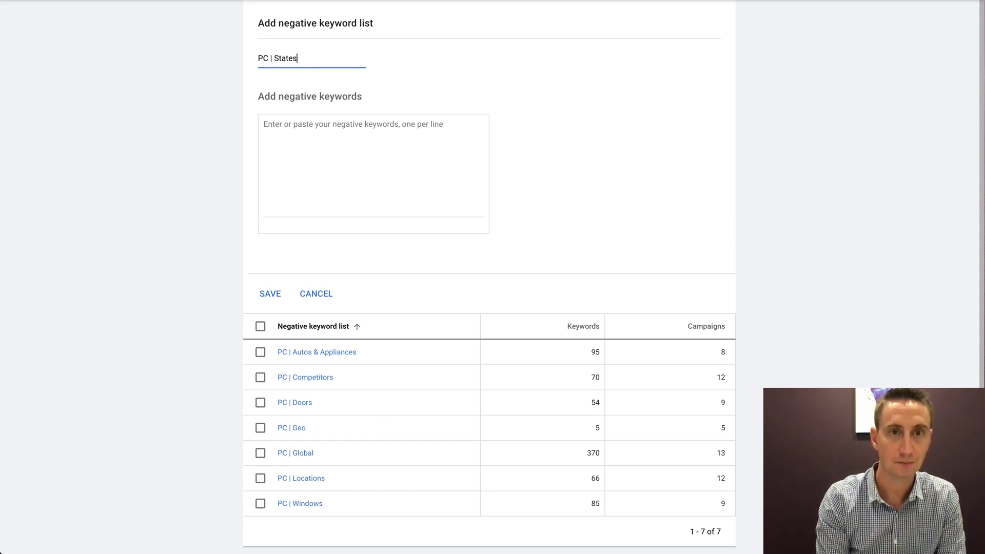
key(Tab)
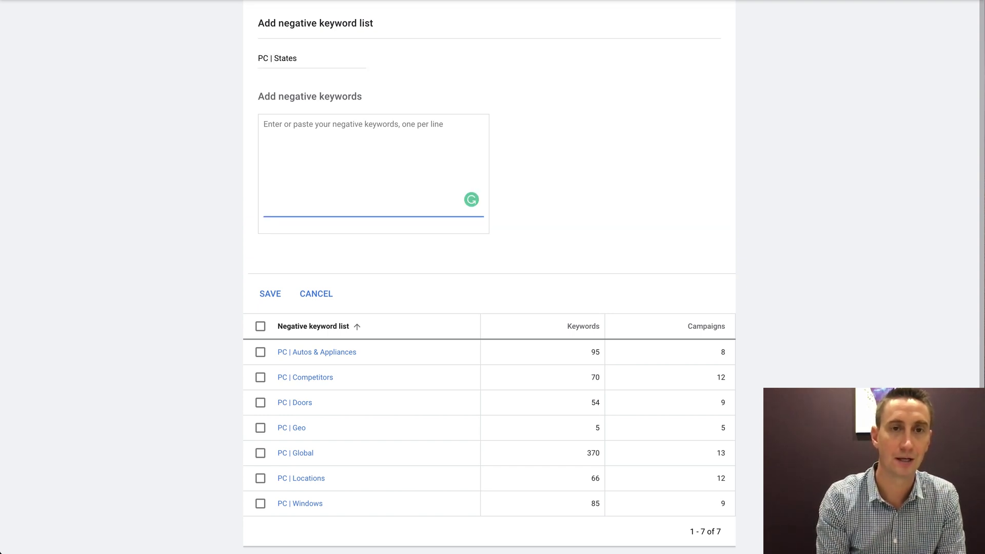
text(California)
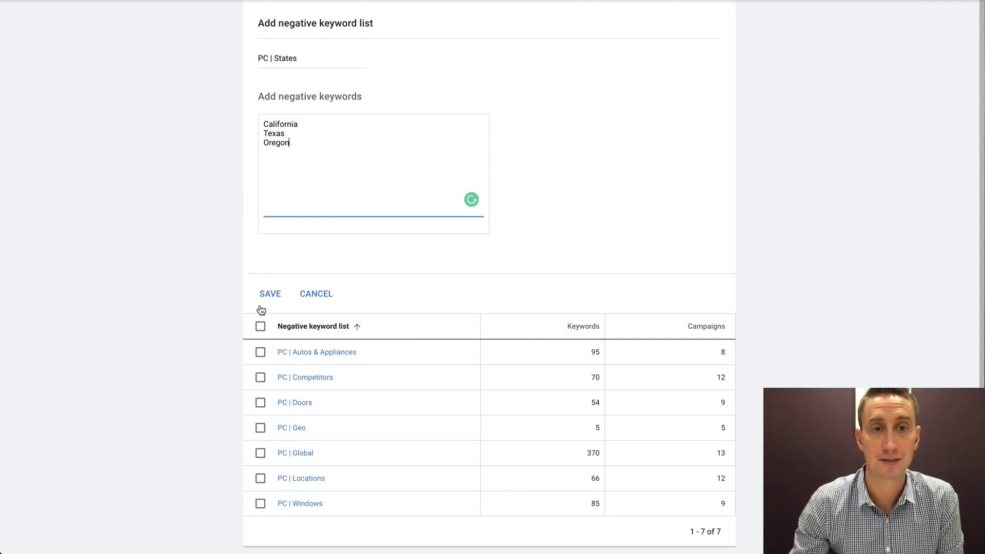
click(316, 293)
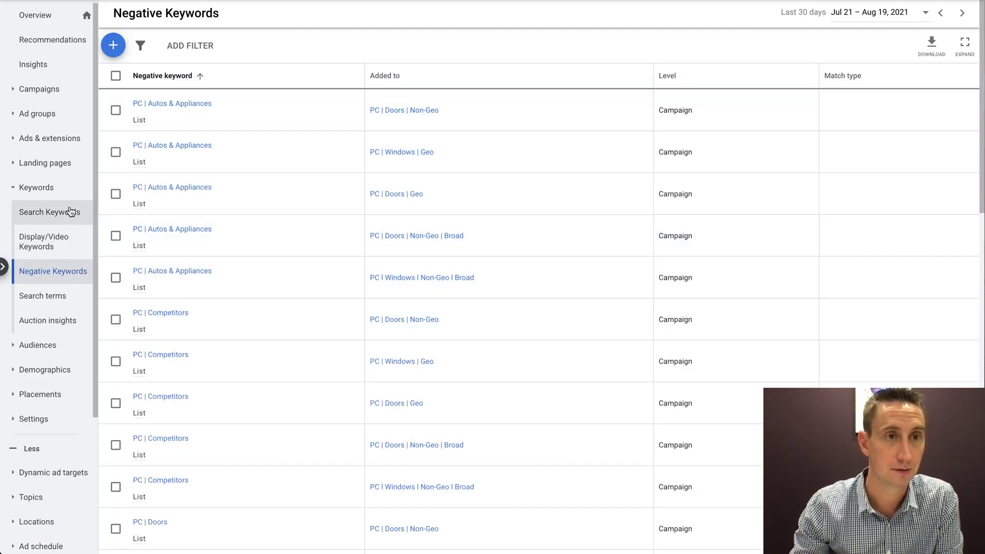
- Open the PC | Doors | Geo campaign from the Campaigns overview
click(46, 94)
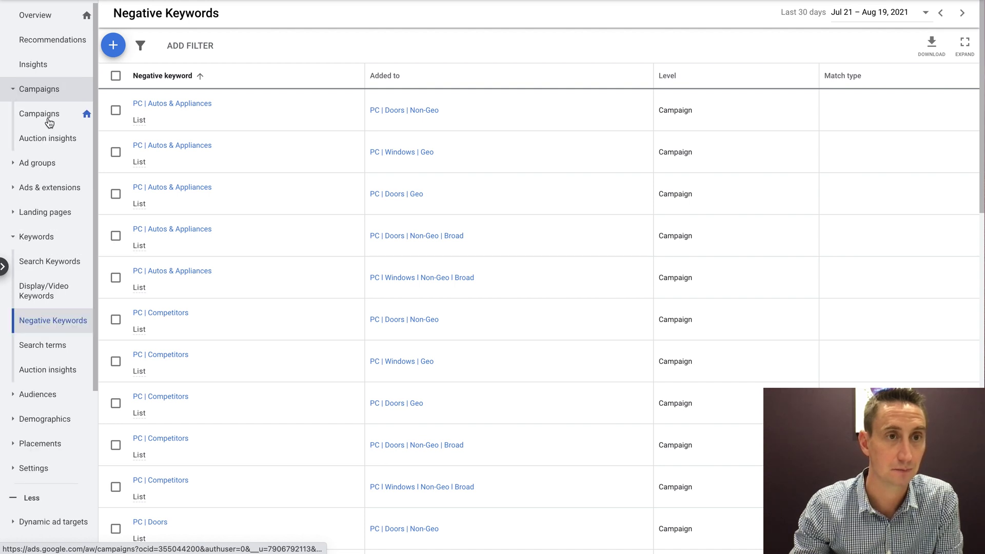
click(46, 114)
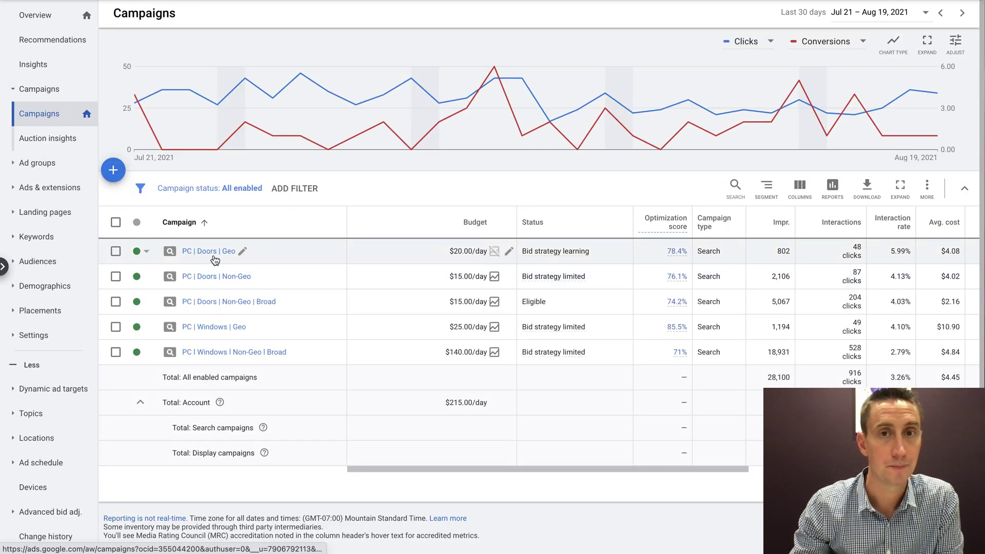
click(240, 264)
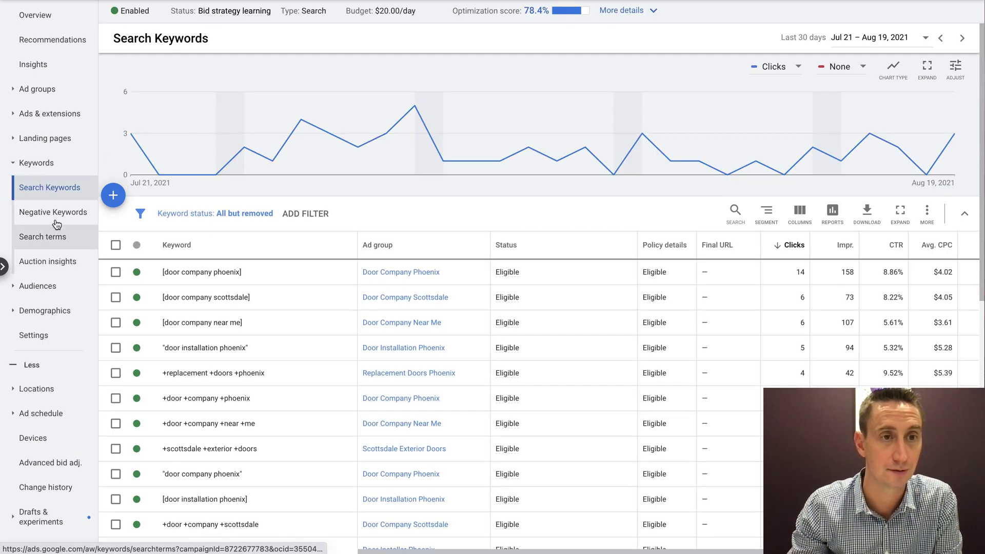
- View the five shared lists applied to PC | Doors | Geo and open PC | Doors
click(54, 213)
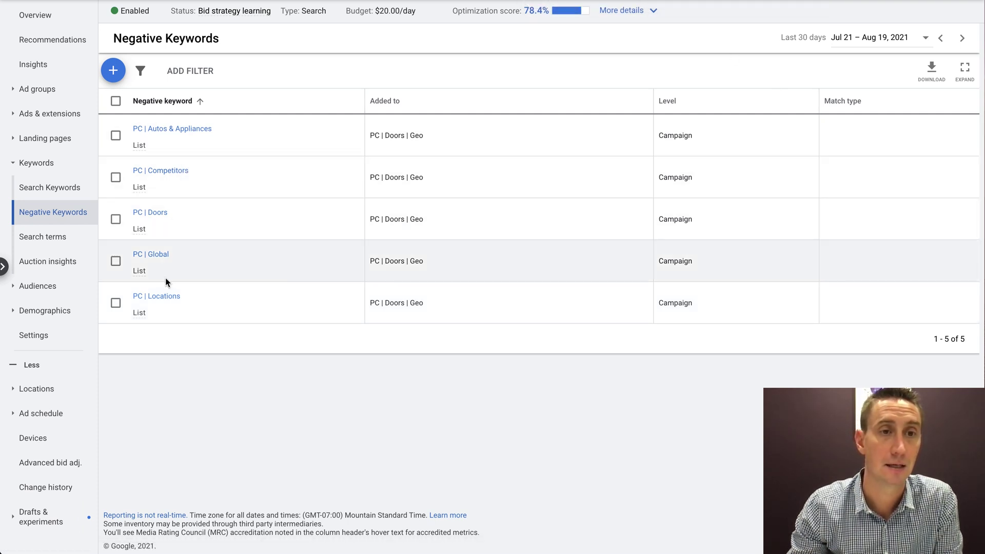
click(155, 213)
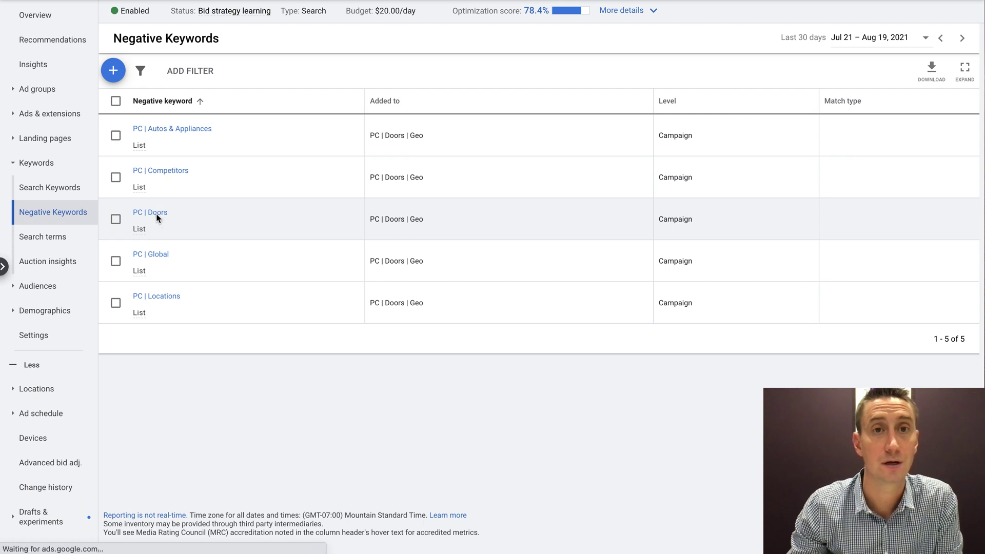